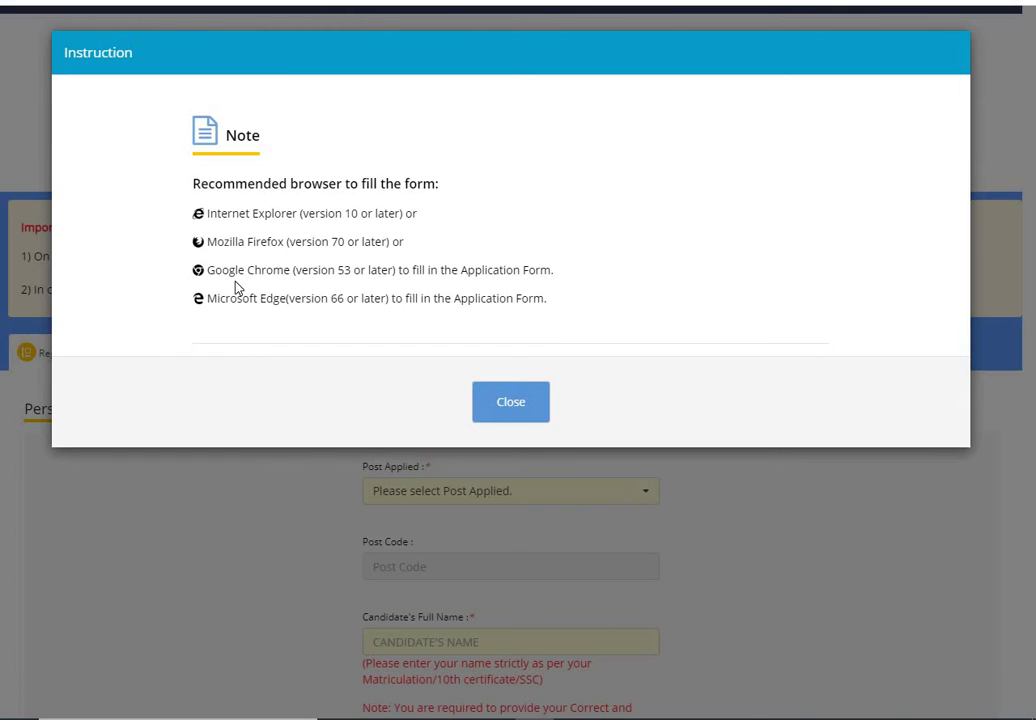
Step: Dismiss the recommended-browser note and open the Post Applied list of available posts
left_click(509, 403)
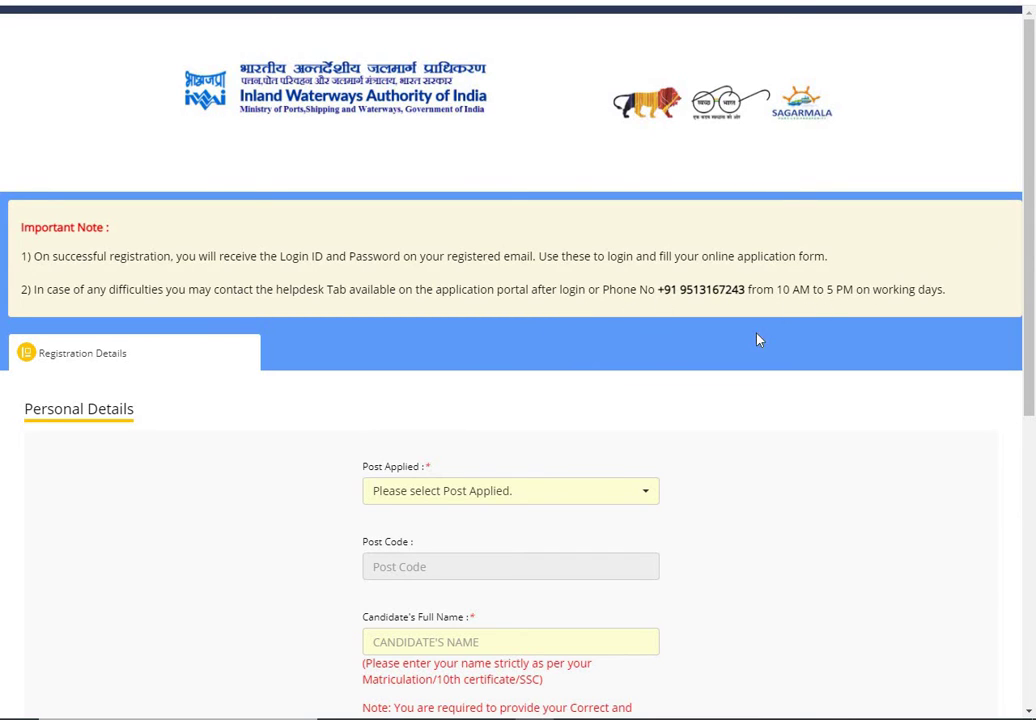
scroll(673, 339, "down", 4)
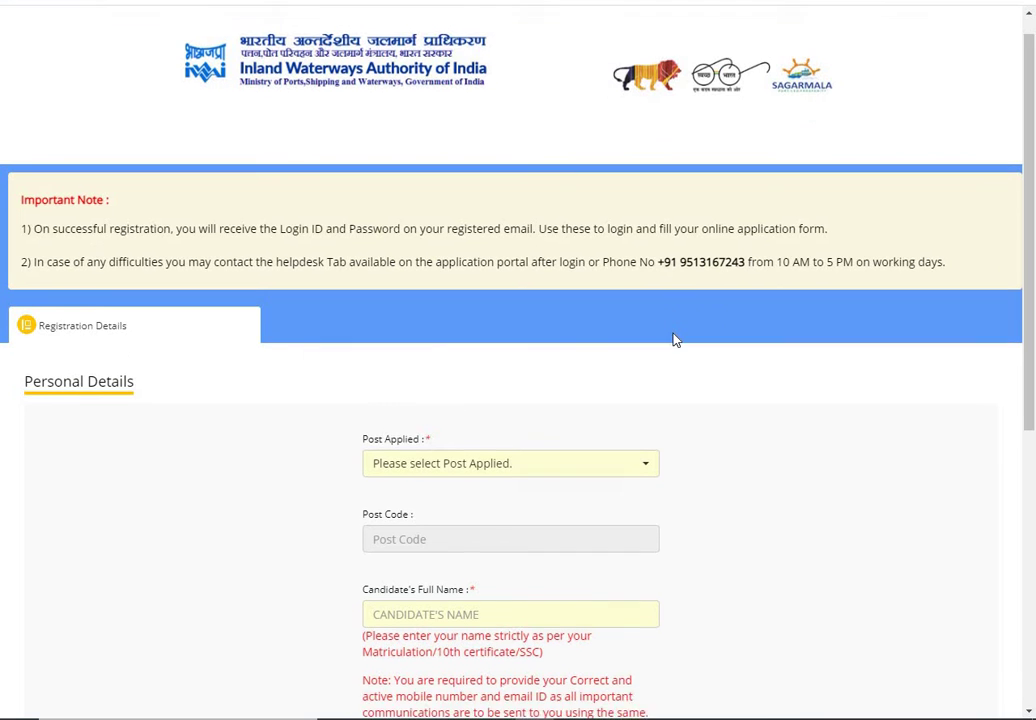
left_click(550, 70)
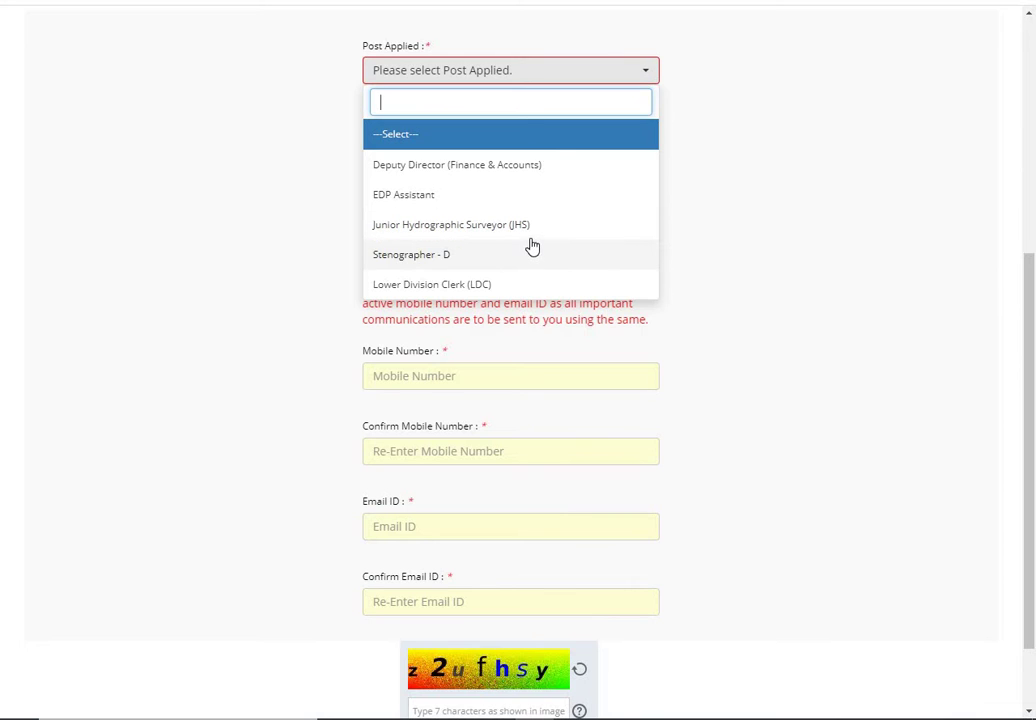
Step: Choose Stenographer - D, then enter the candidate's name and mobile number, and confirm the number
left_click(438, 256)
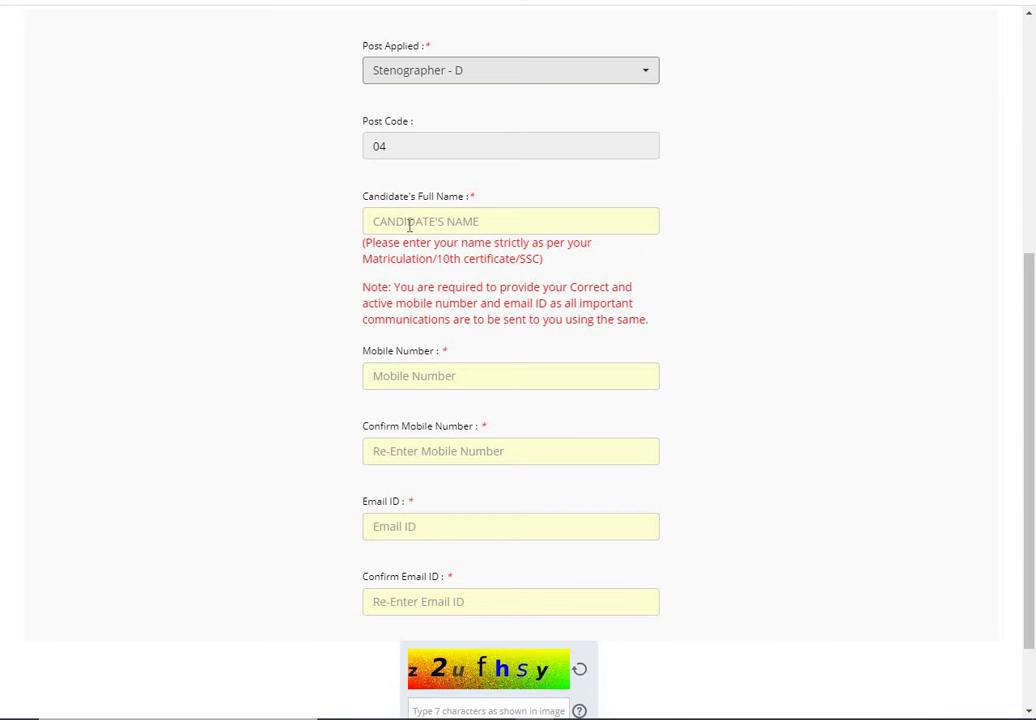
left_click(409, 225)
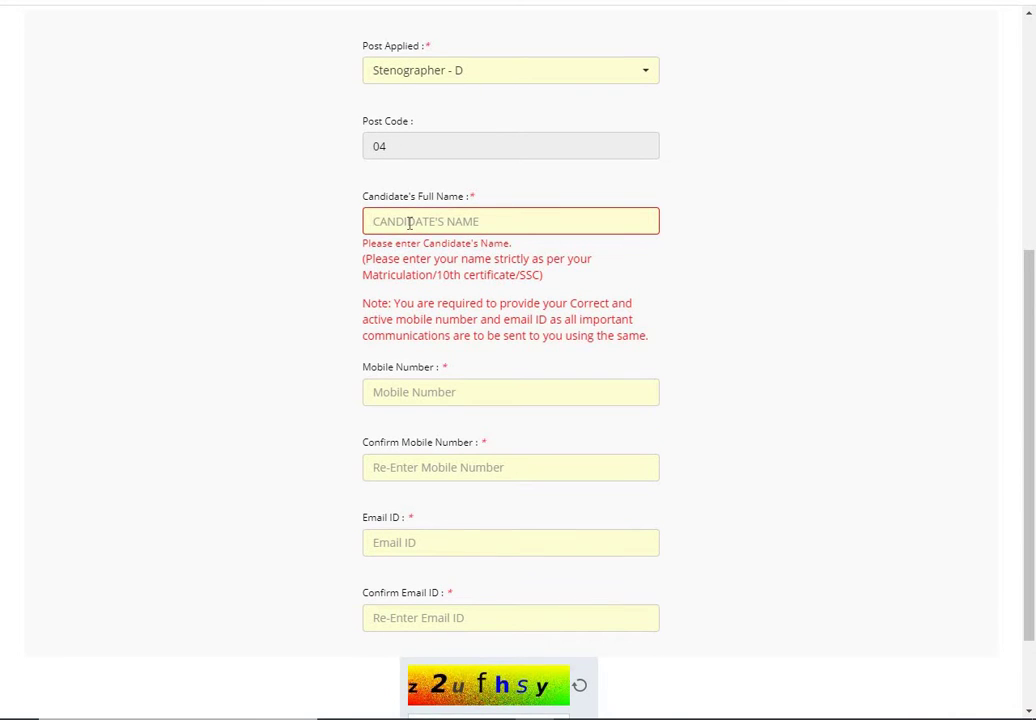
type("MANISH")
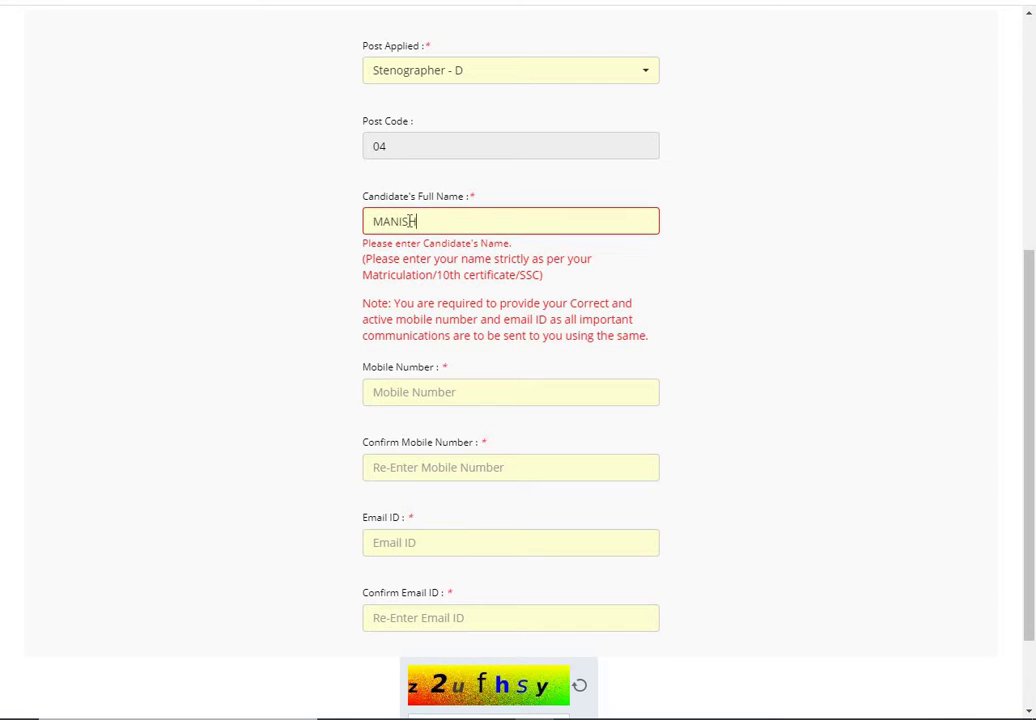
left_click(434, 393)
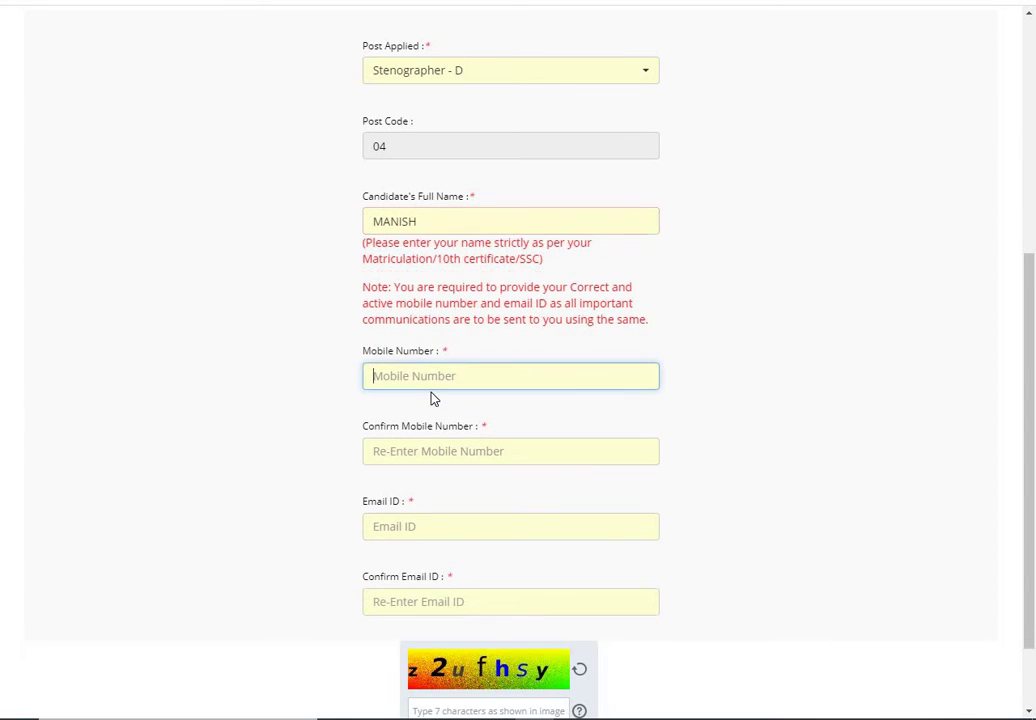
type("8888888888")
left_click(428, 451)
type("8888888888")
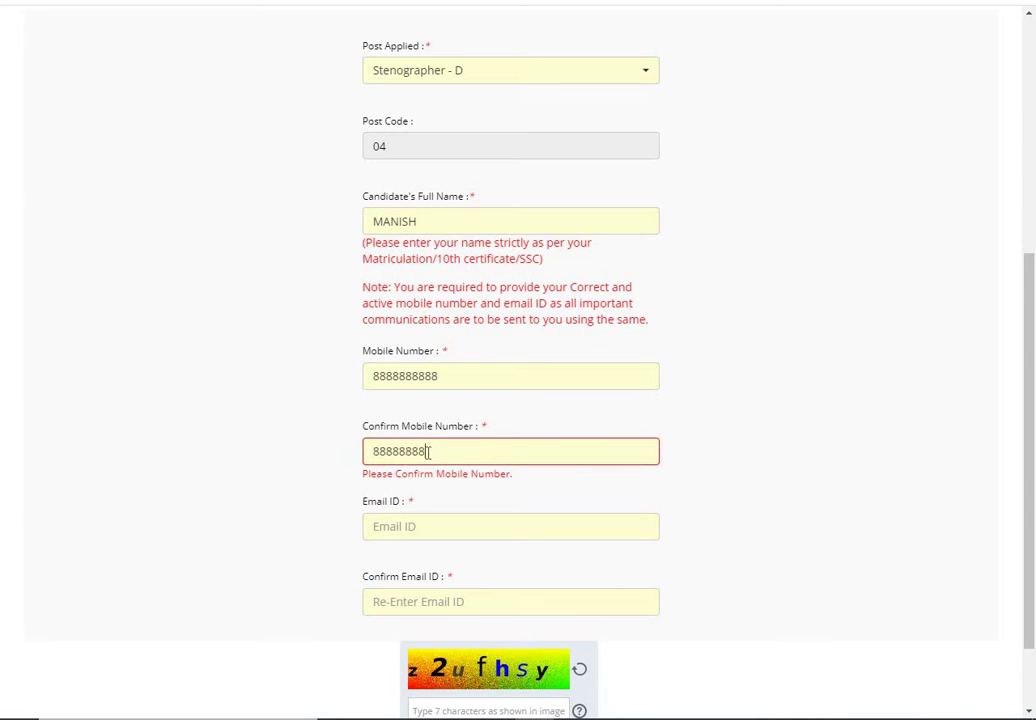
Step: Enter the candidate's e-mail address and type it again in the confirmation field
left_click(399, 528)
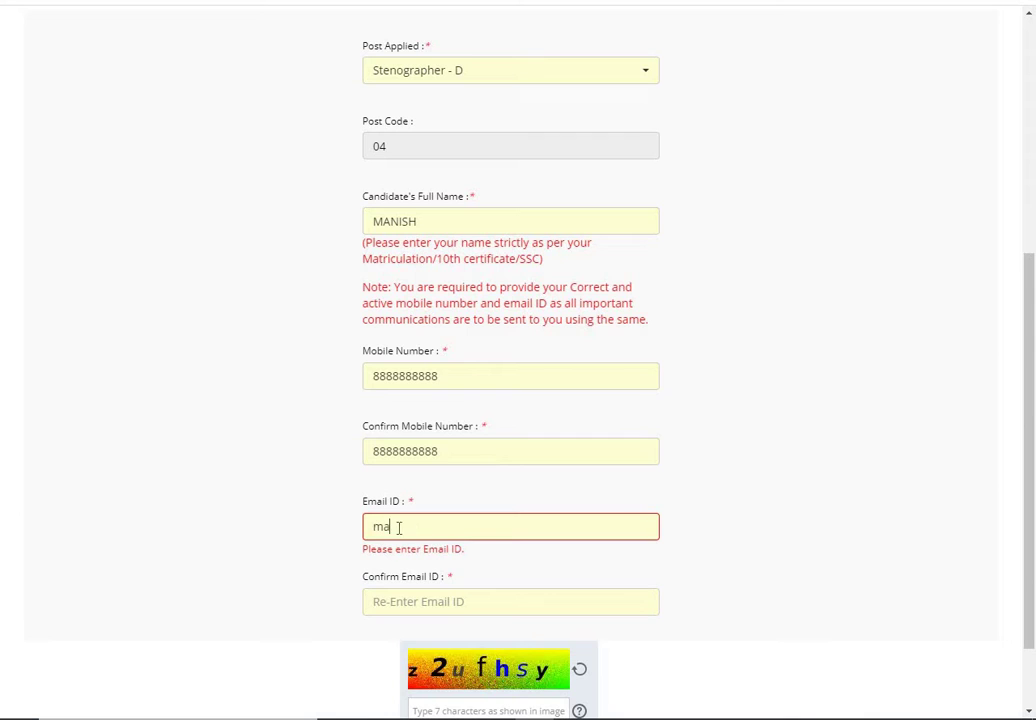
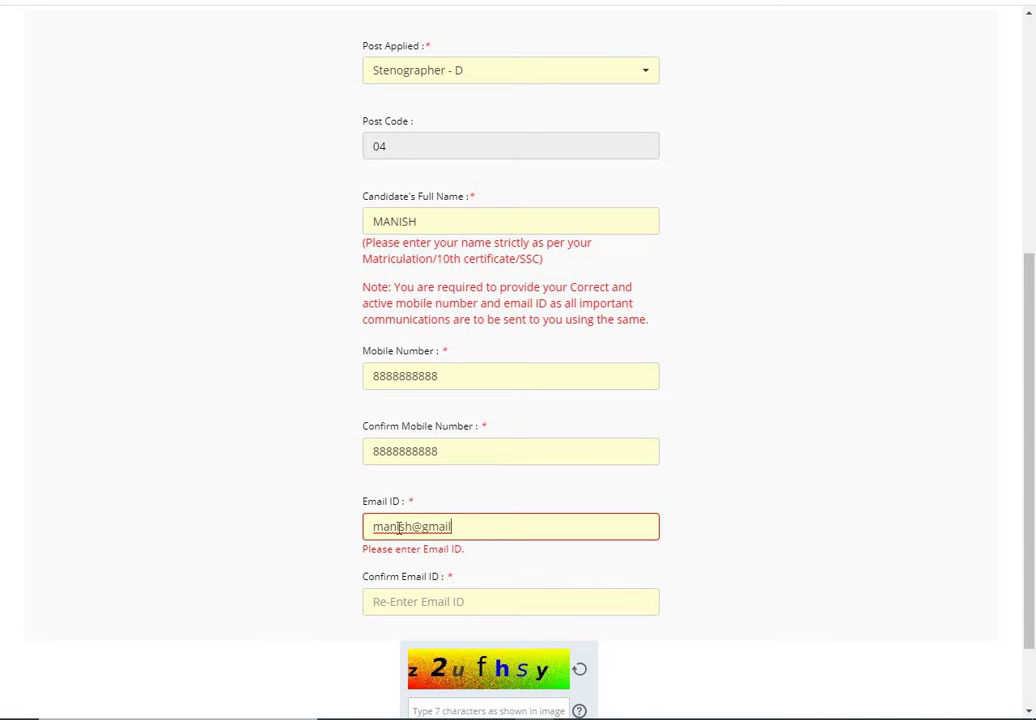
key("Tab")
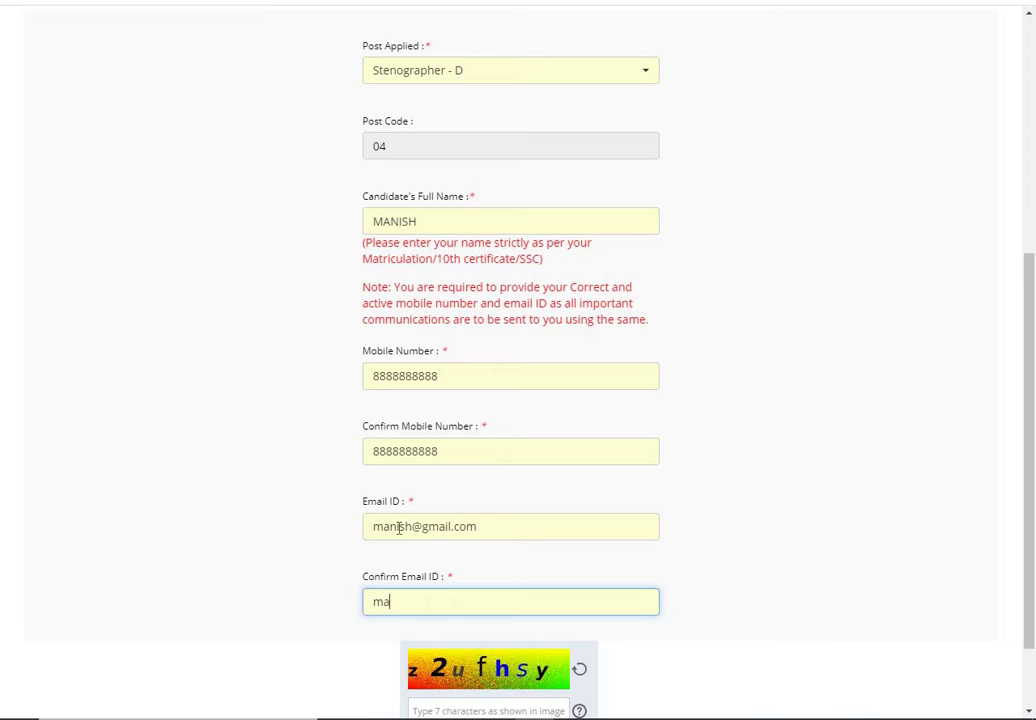
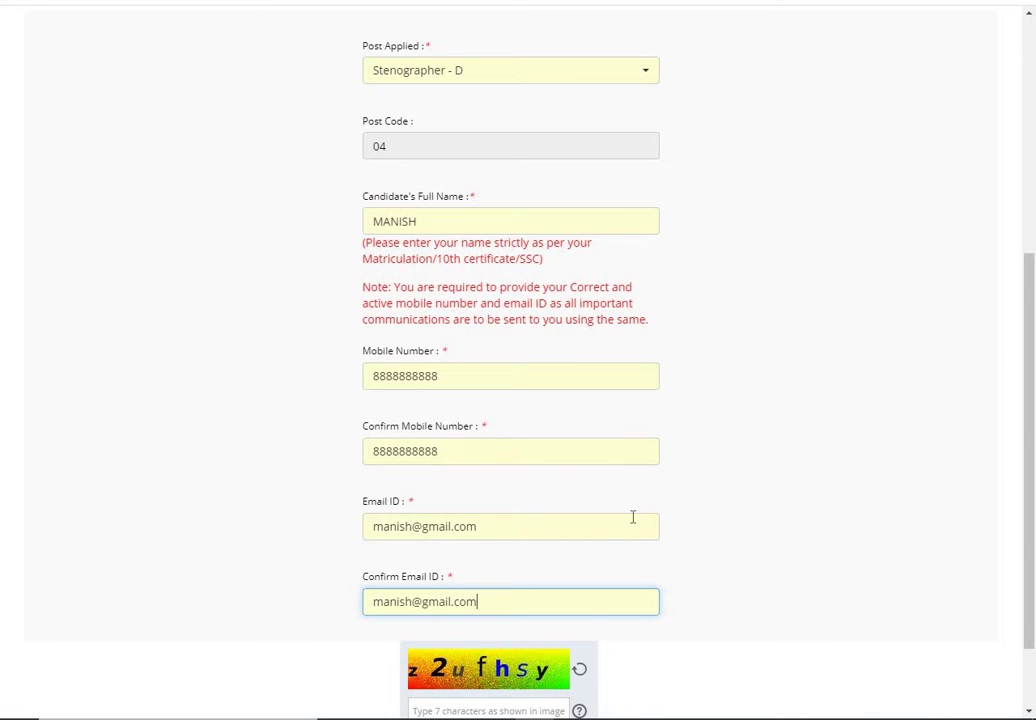
Step: Fill in the captcha, submit the registration and confirm the details are correct
left_click(738, 525)
scroll(742, 526, "down", 1)
scroll(740, 525, "down", 2)
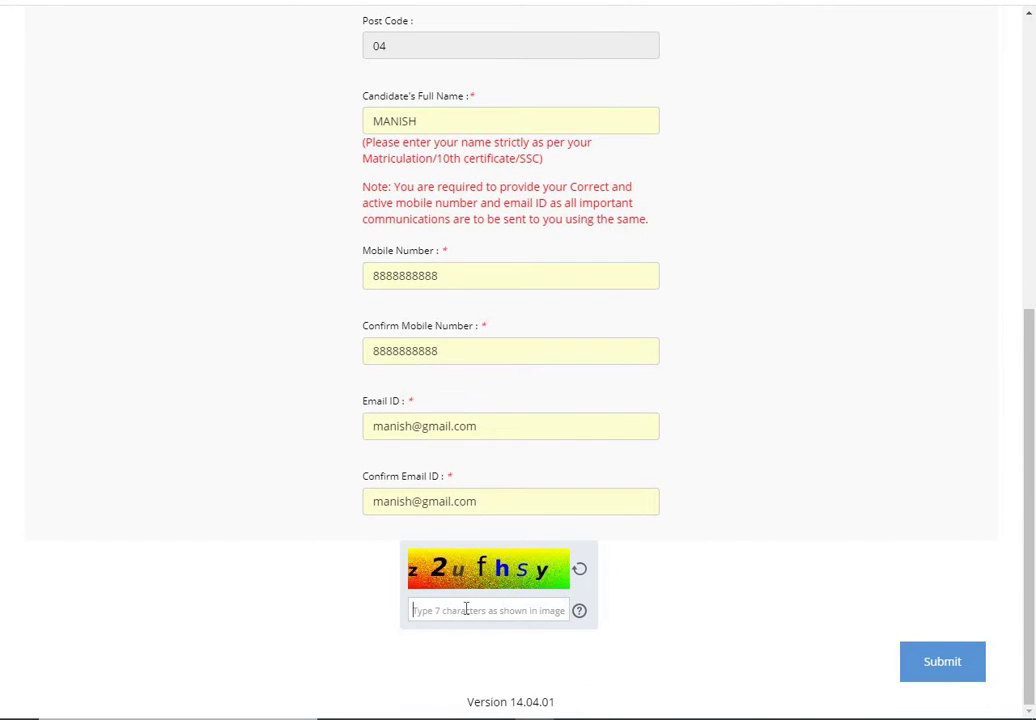
type("z2u")
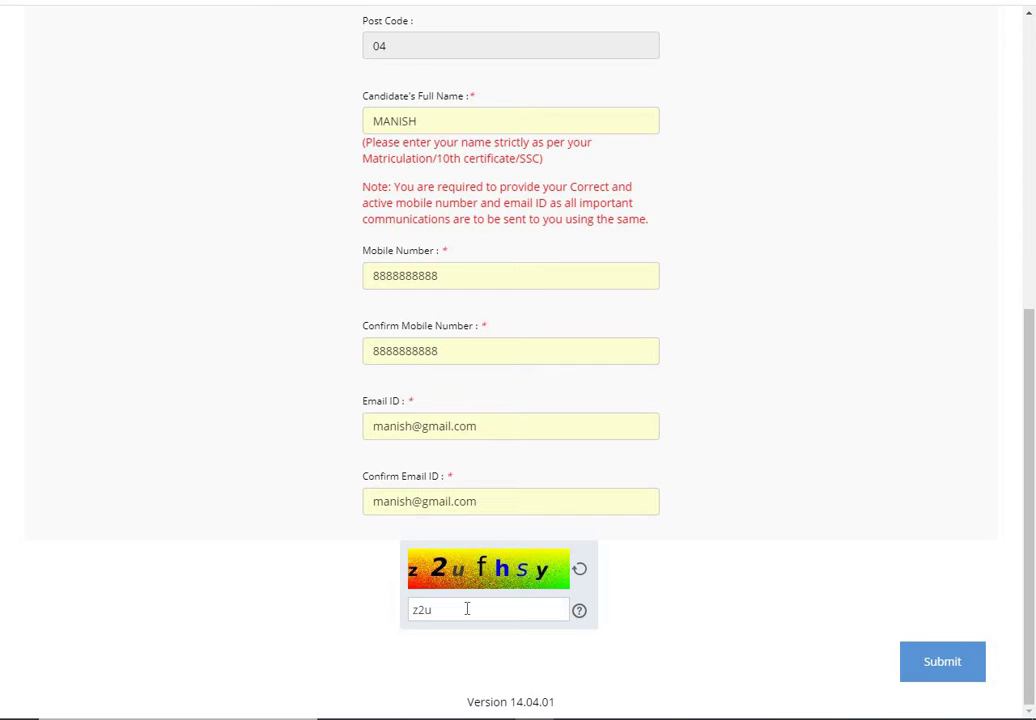
type("fhsy")
left_click(926, 670)
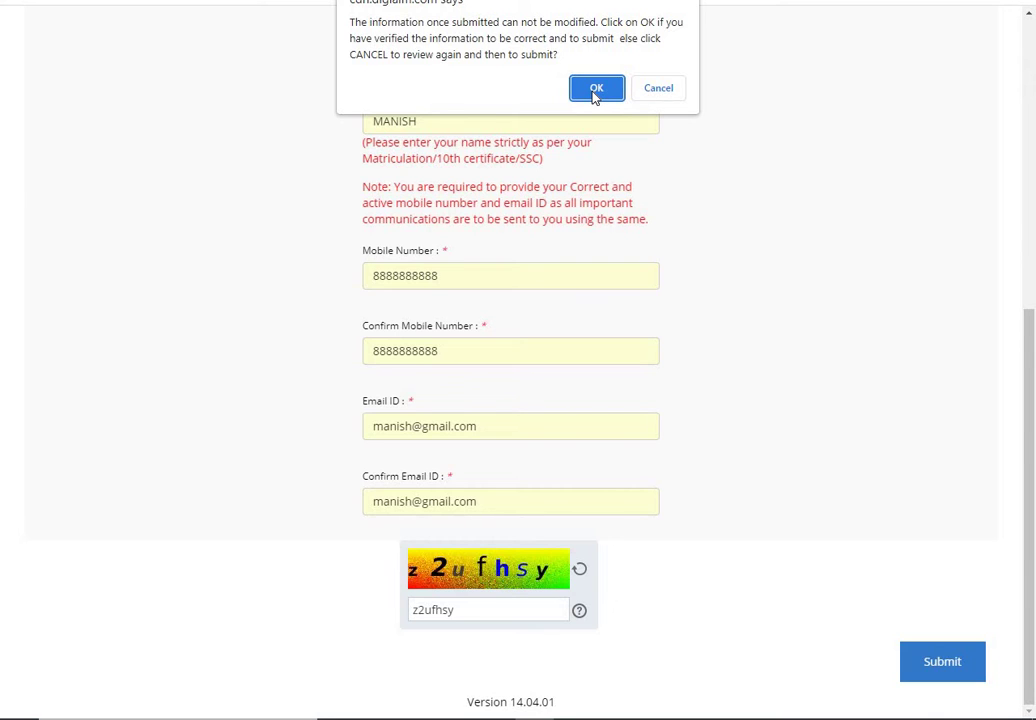
left_click(596, 93)
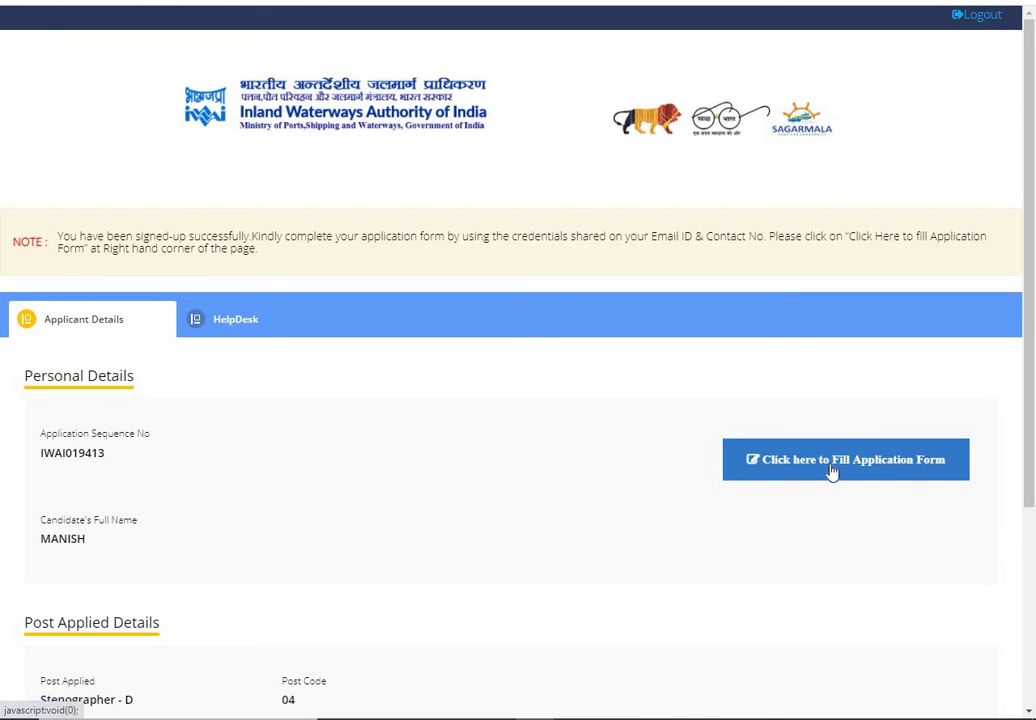
Step: Open the full application form from the Applicant Details page
left_click(831, 471)
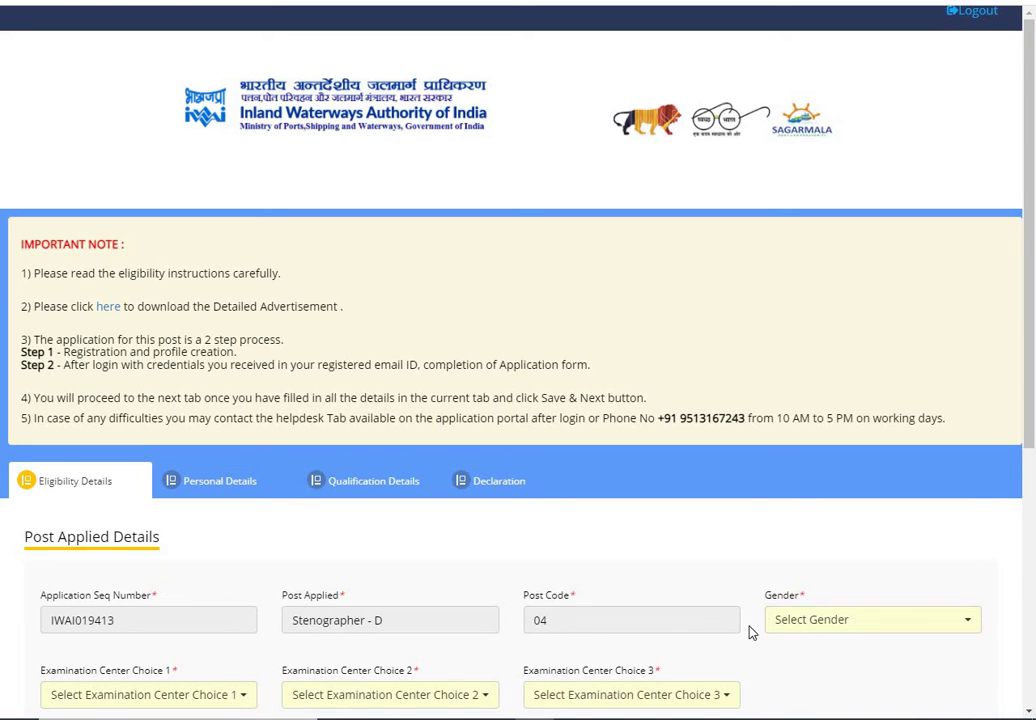
Step: Set the gender to Male
left_click(826, 622)
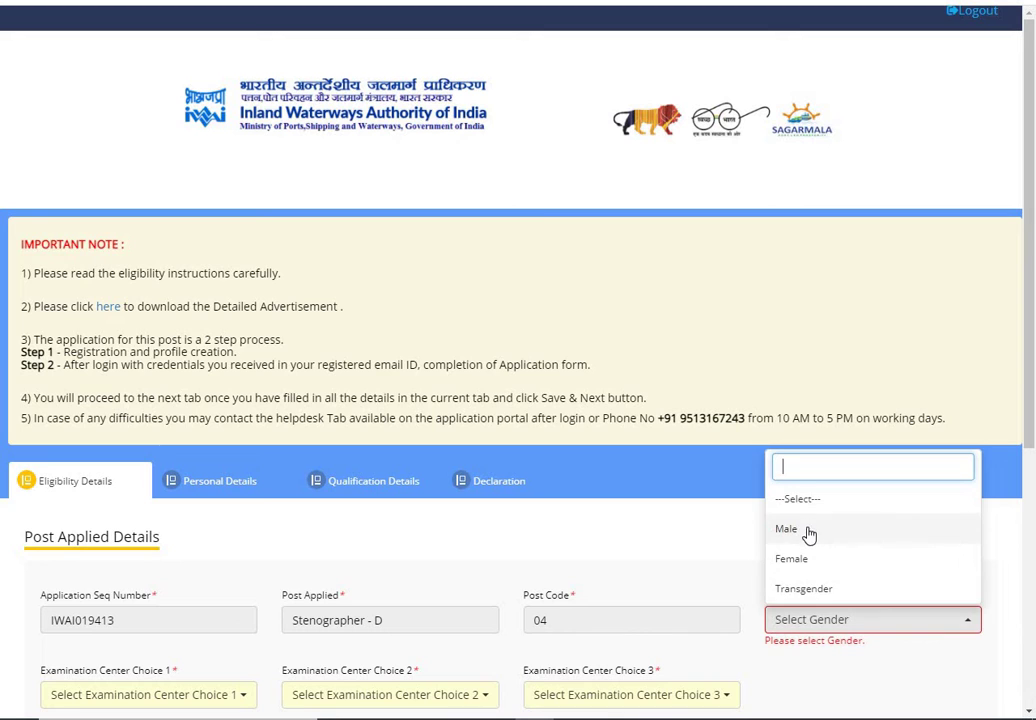
left_click(807, 530)
scroll(789, 536, "down", 2)
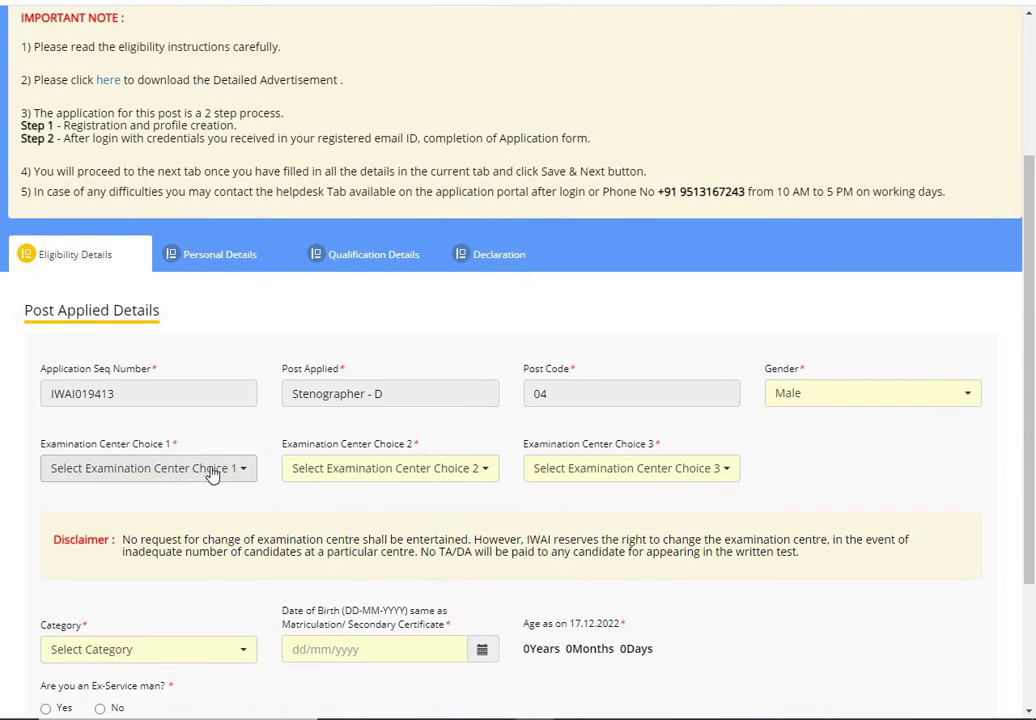
Step: Choose Mumbai, Kolkata and Delhi NCR as examination centre choices 1, 2 and 3
left_click(213, 468)
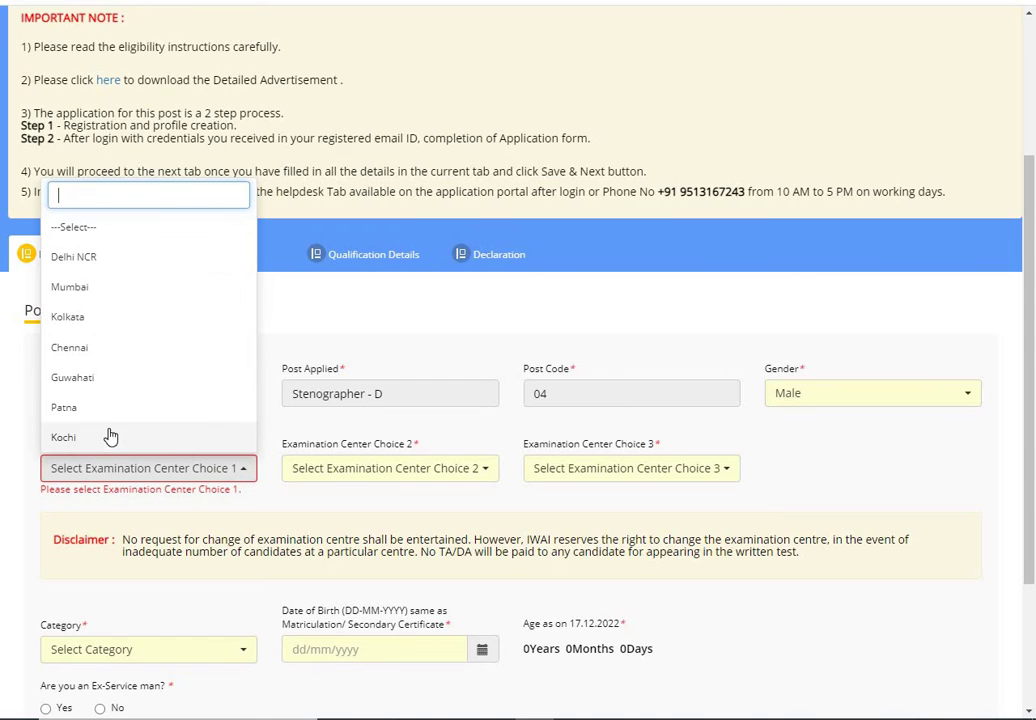
left_click(95, 288)
left_click(366, 484)
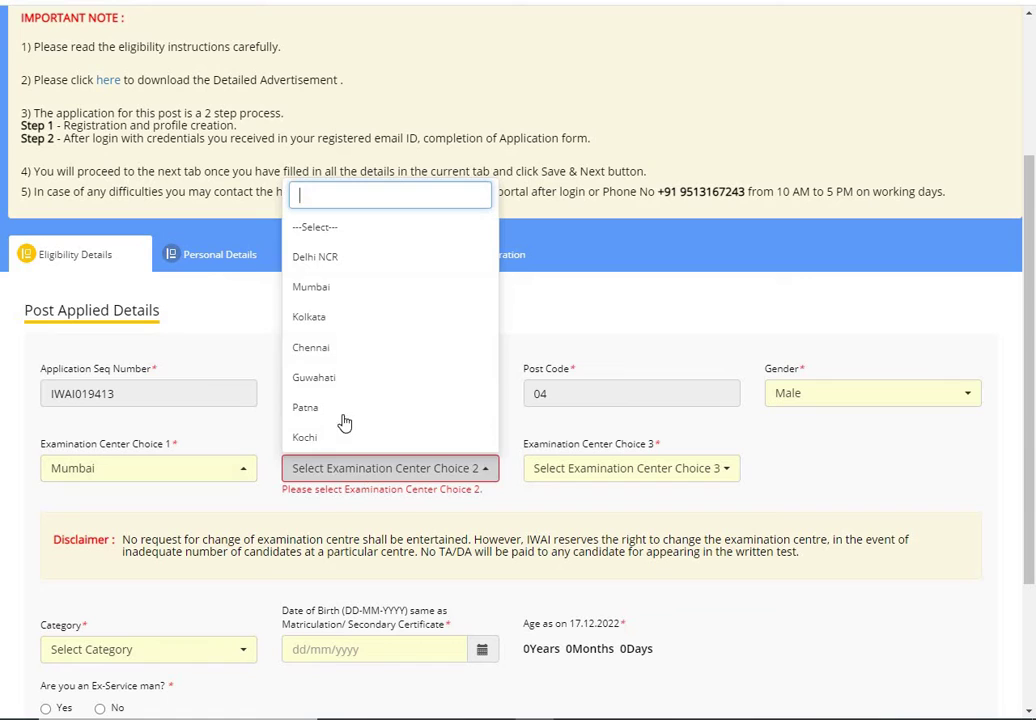
left_click(345, 312)
left_click(603, 477)
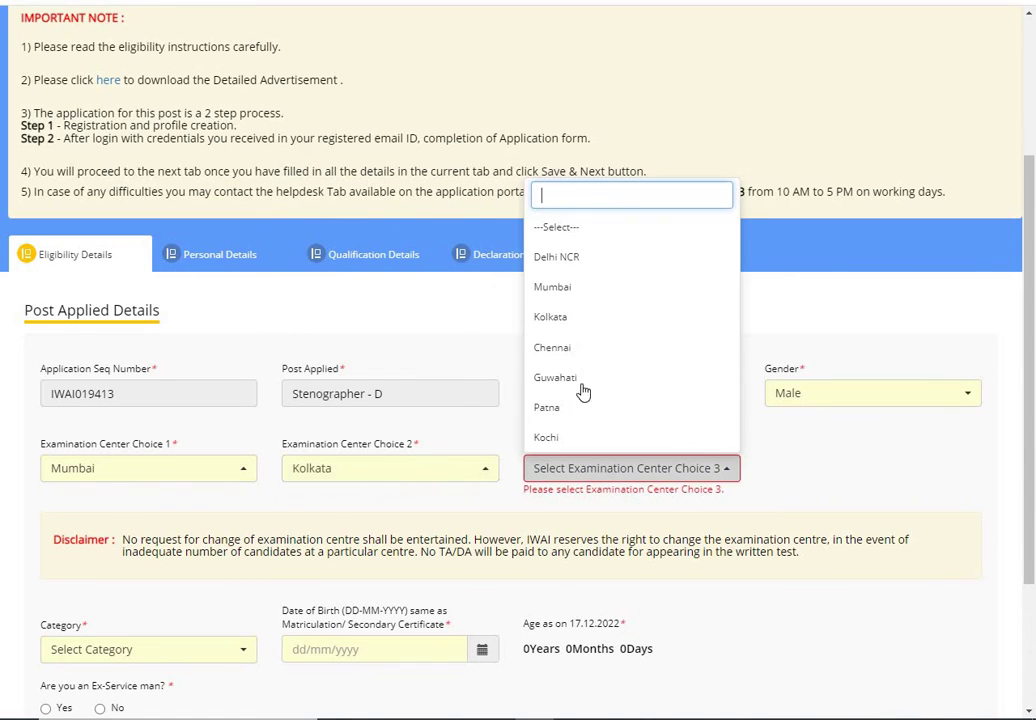
left_click(576, 261)
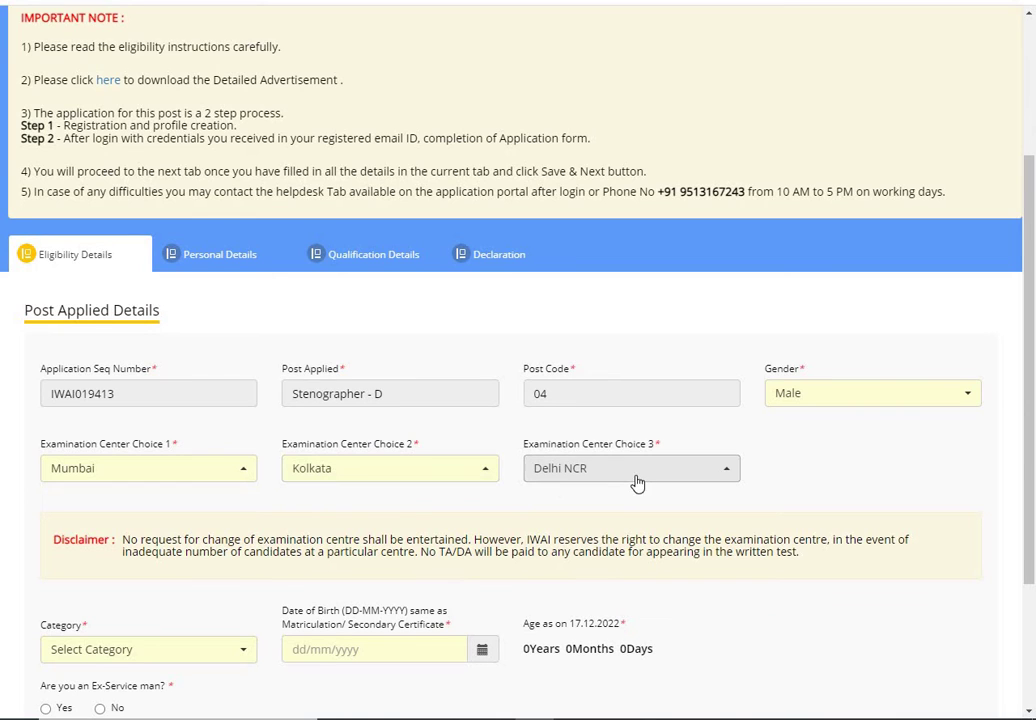
scroll(446, 518, "down", 3)
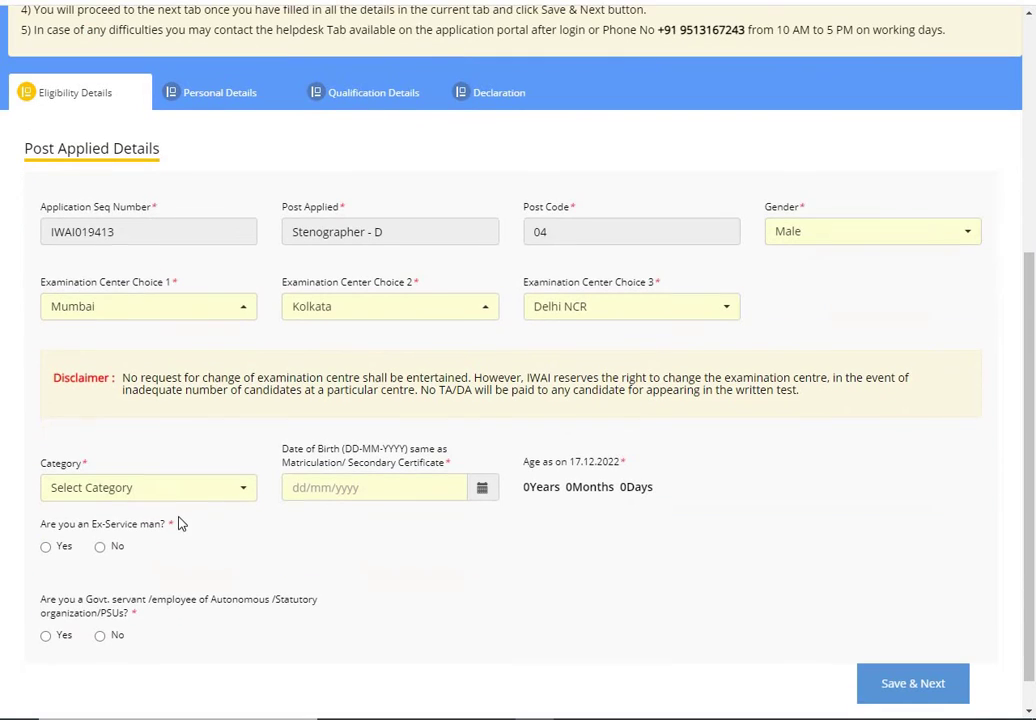
left_click(218, 506)
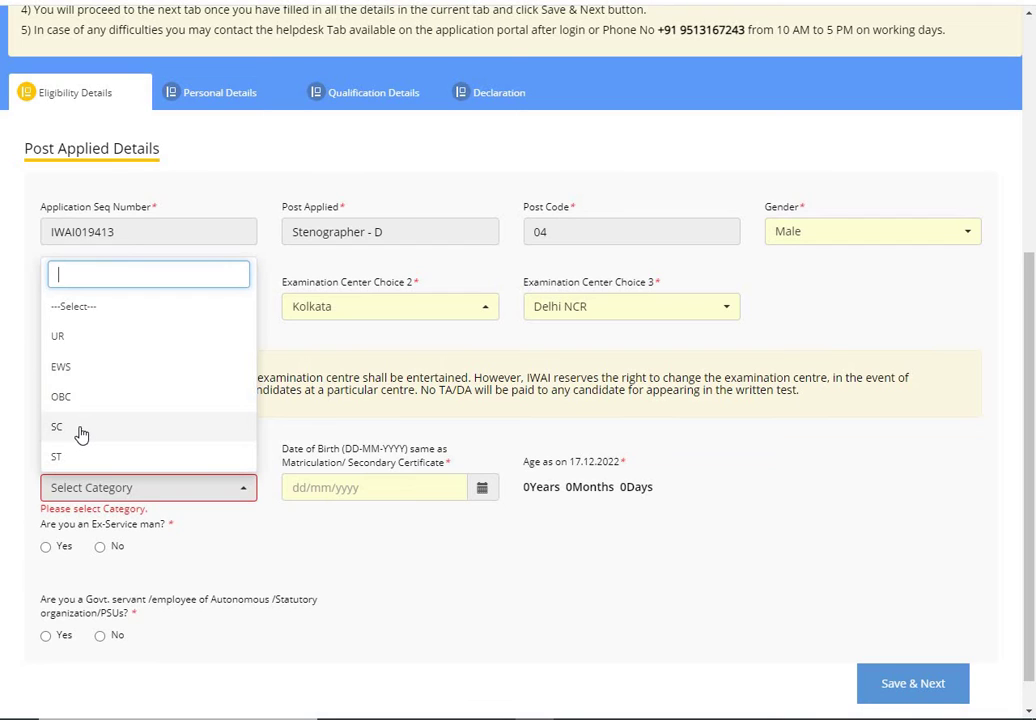
Step: Set the category to UR and the date of birth to 10/10/2000
left_click(120, 340)
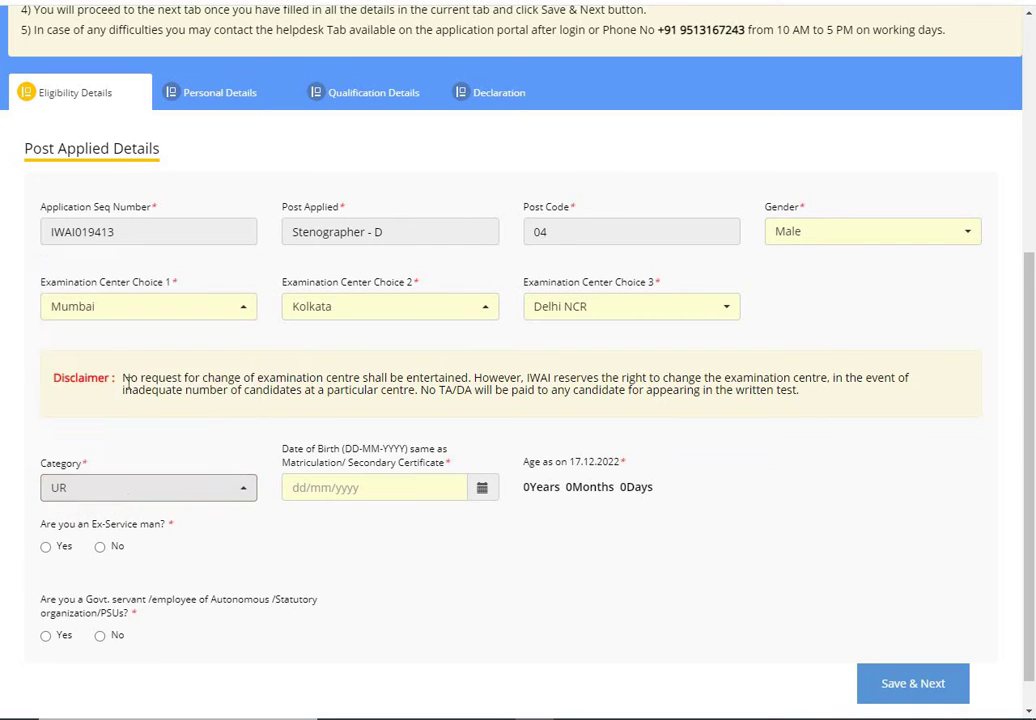
left_click(482, 490)
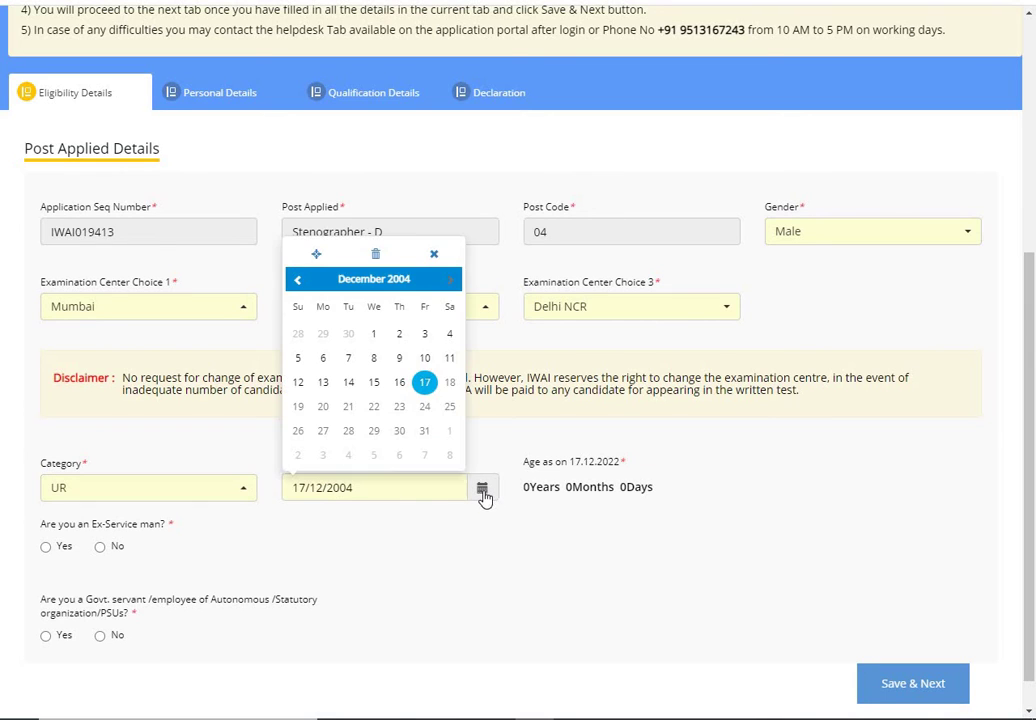
left_click(401, 282)
left_click(379, 264)
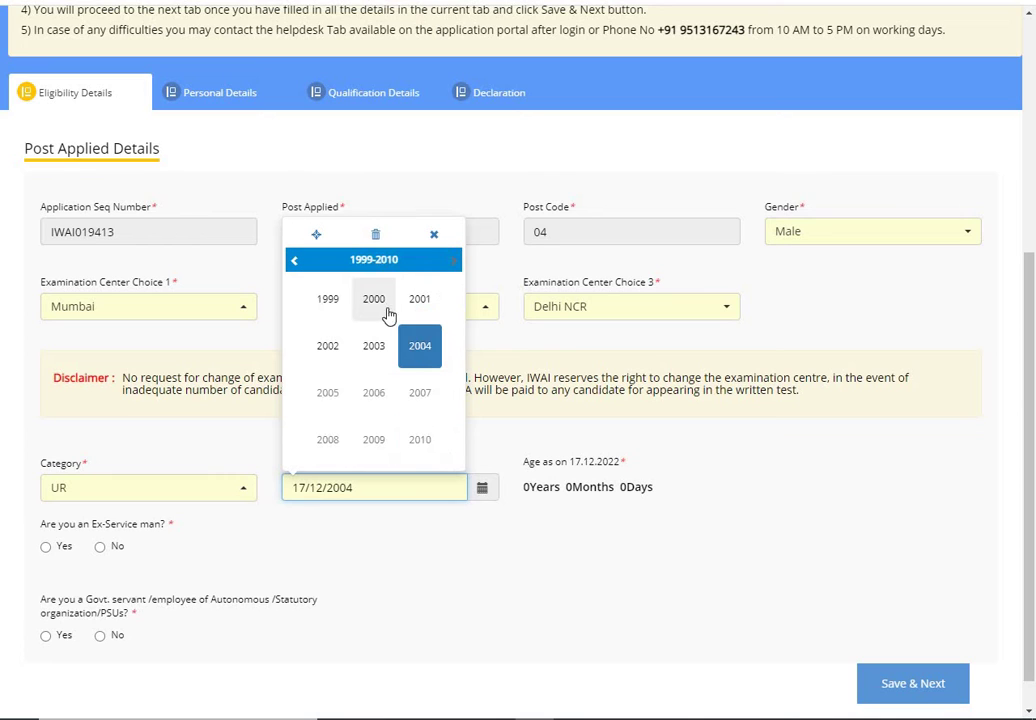
left_click(374, 299)
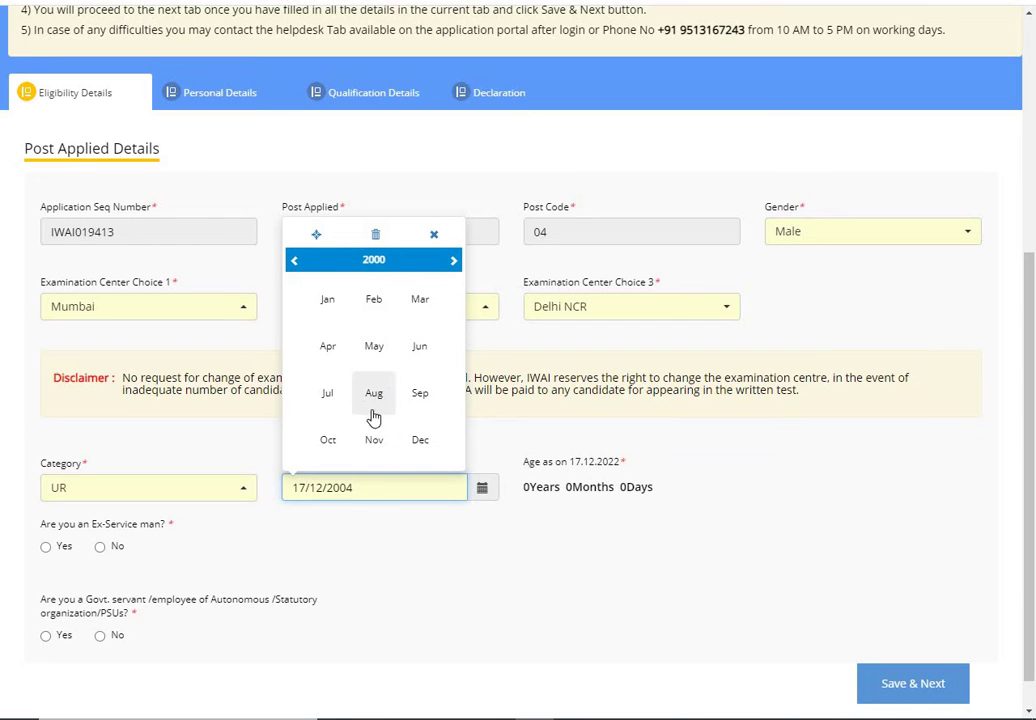
left_click(329, 439)
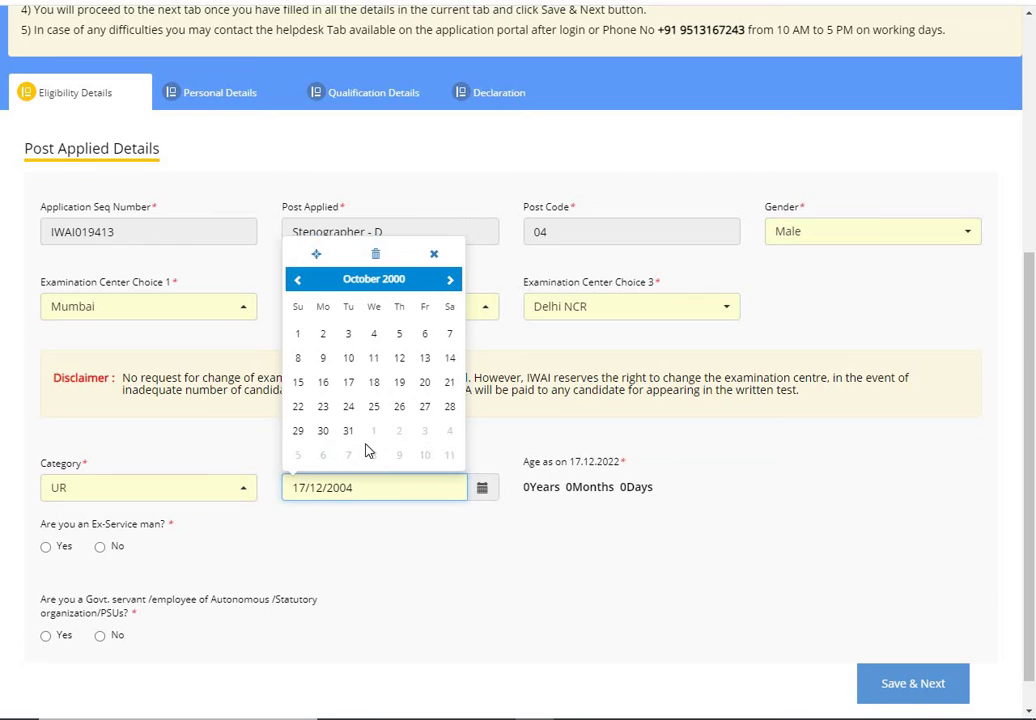
left_click(349, 358)
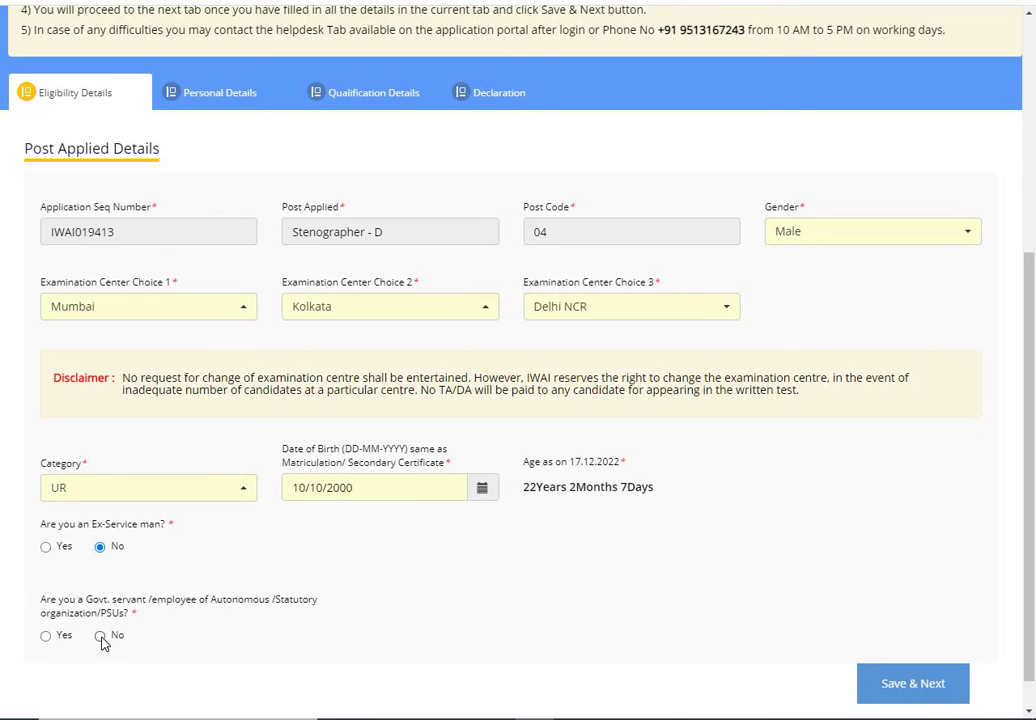
Step: Answer No to the Govt. servant question and save the eligibility details
left_click(101, 636)
scroll(190, 640, "down", 2)
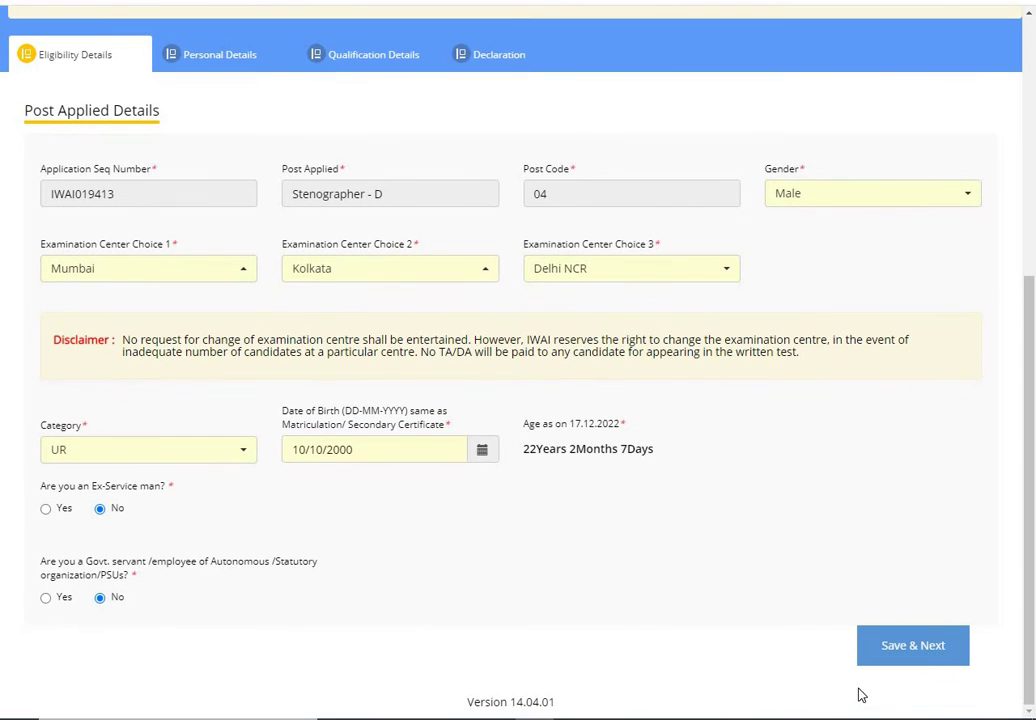
left_click(912, 646)
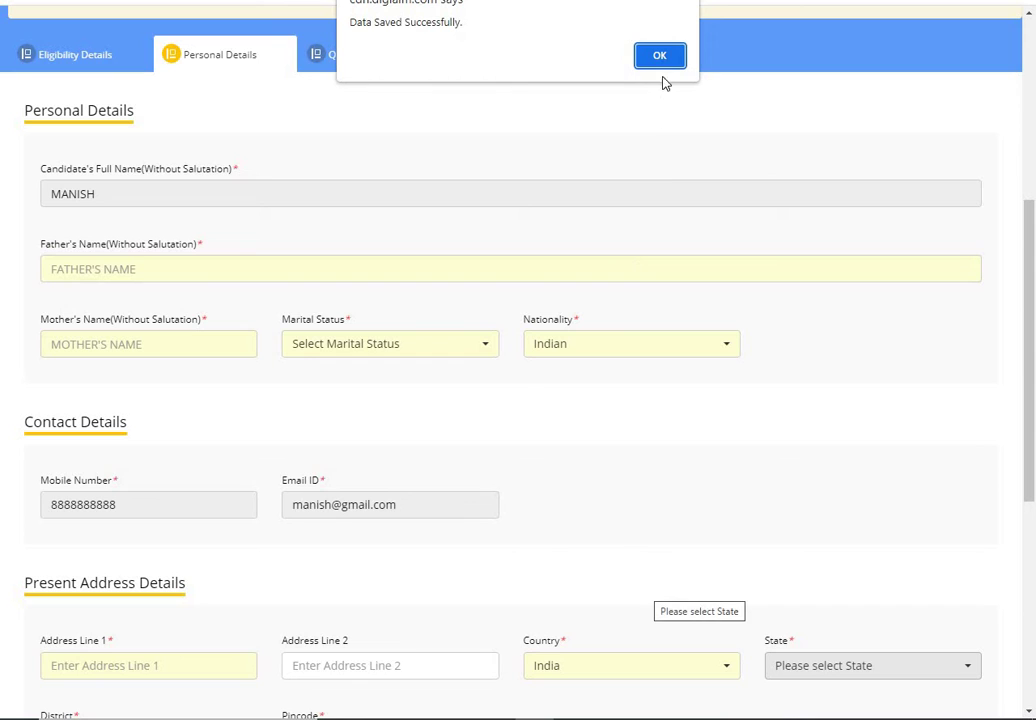
Step: Dismiss the saved alert and enter the father's and mother's names
left_click(662, 57)
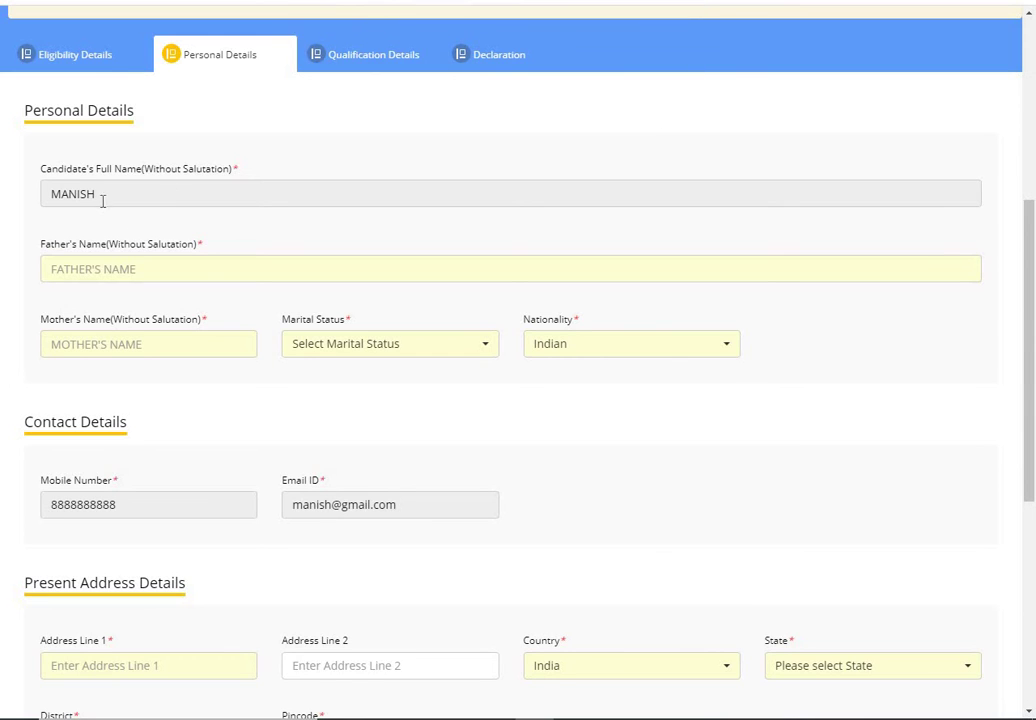
left_click(104, 269)
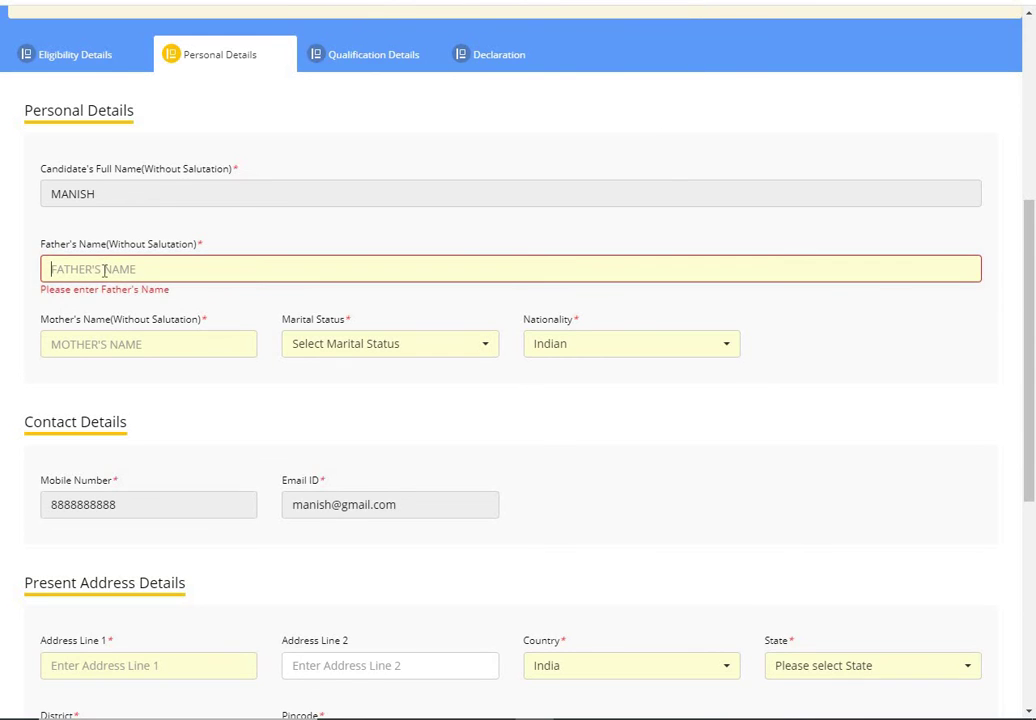
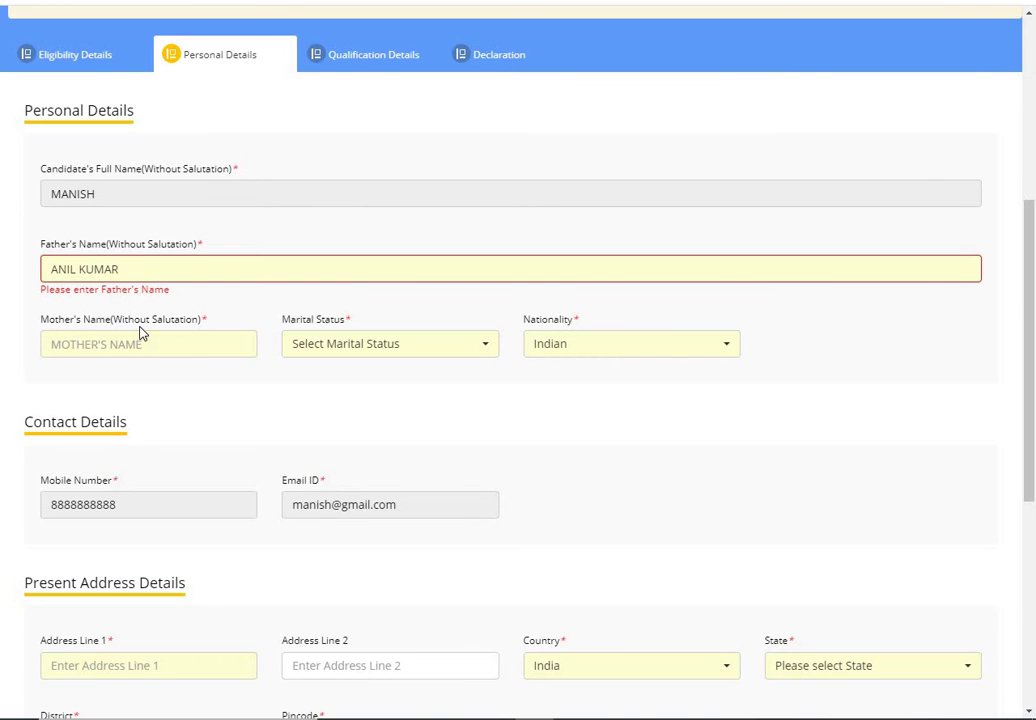
left_click(95, 345)
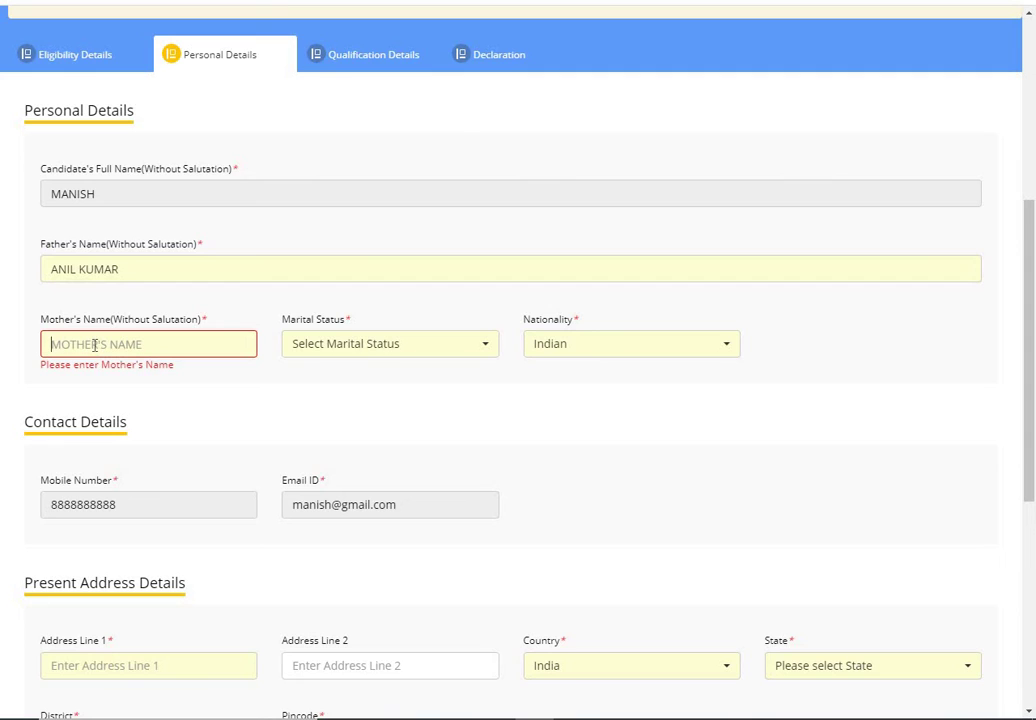
type("REENU")
Step: Set the marital status to Unmarried and keep the nationality as Indian
left_click(489, 348)
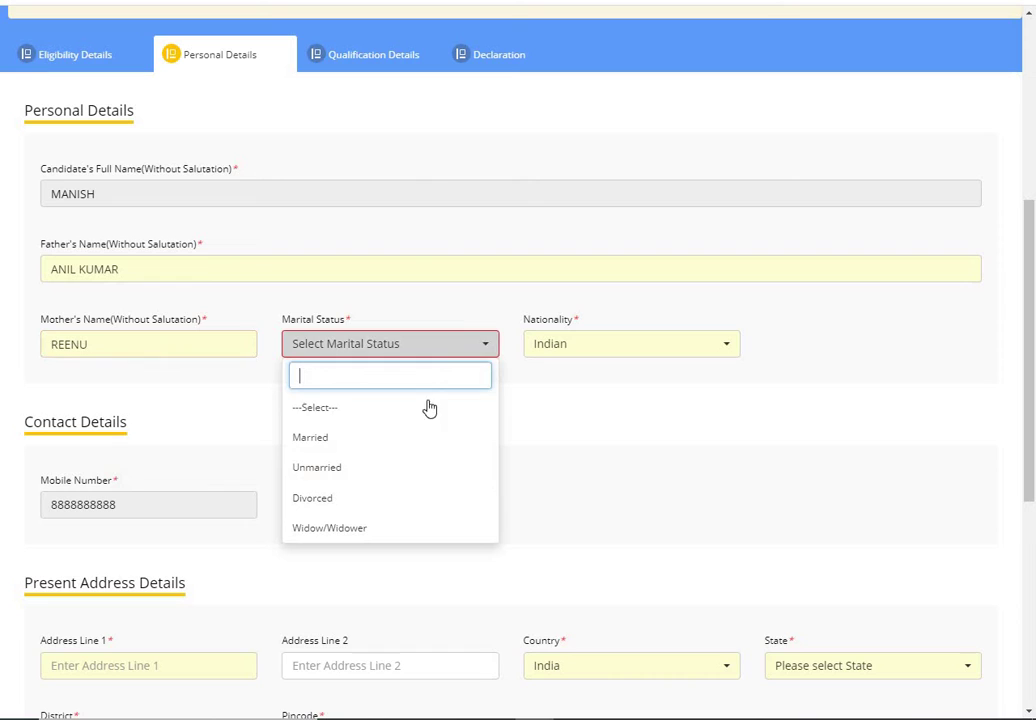
left_click(355, 478)
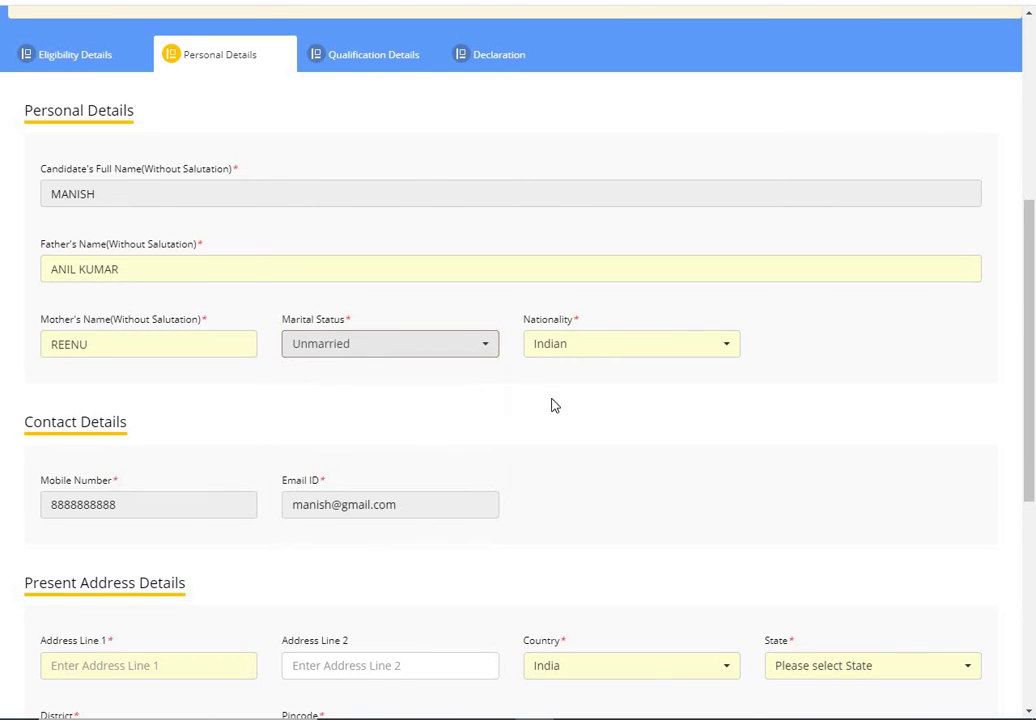
left_click(578, 351)
left_click(578, 351)
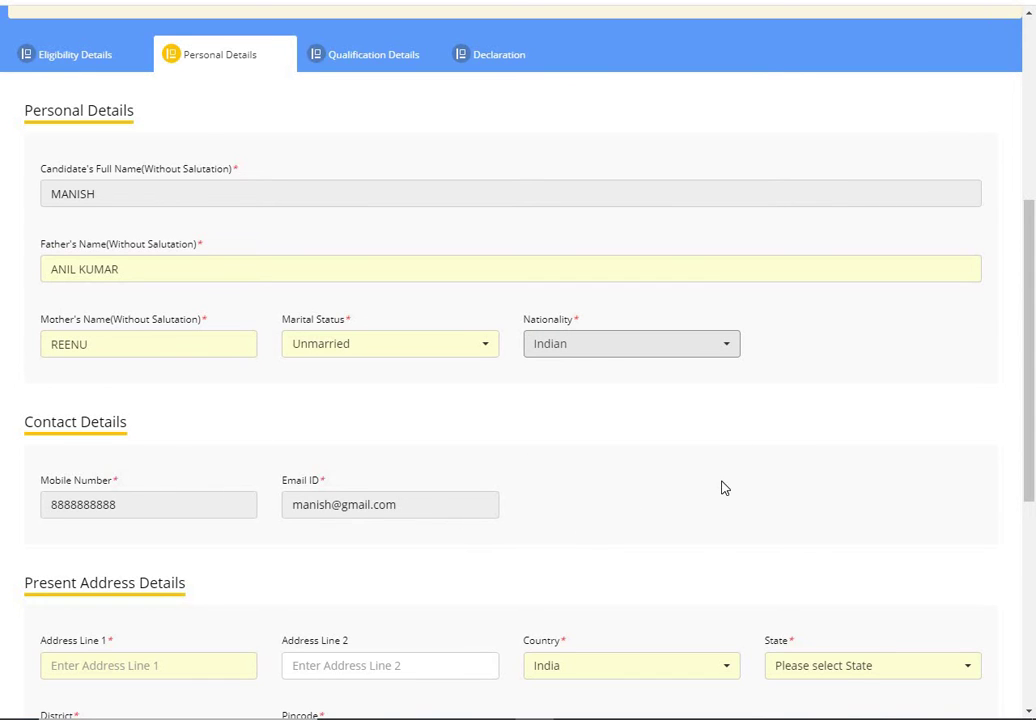
Step: Enter the two present address lines
scroll(726, 487, "down", 5)
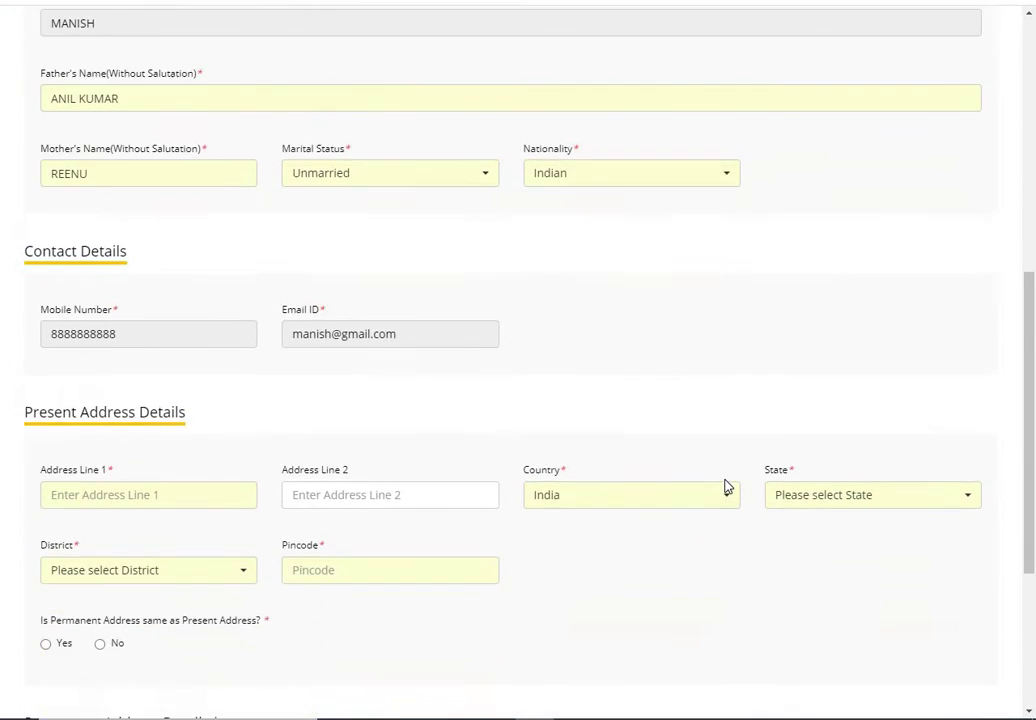
left_click(125, 187)
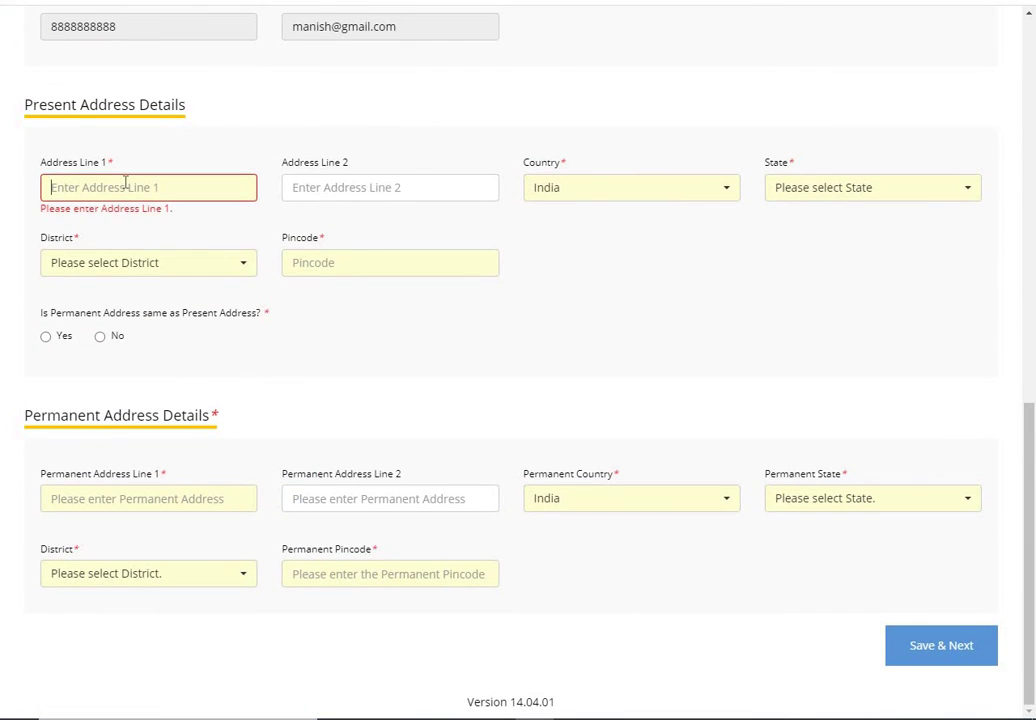
type("MP NAGAR")
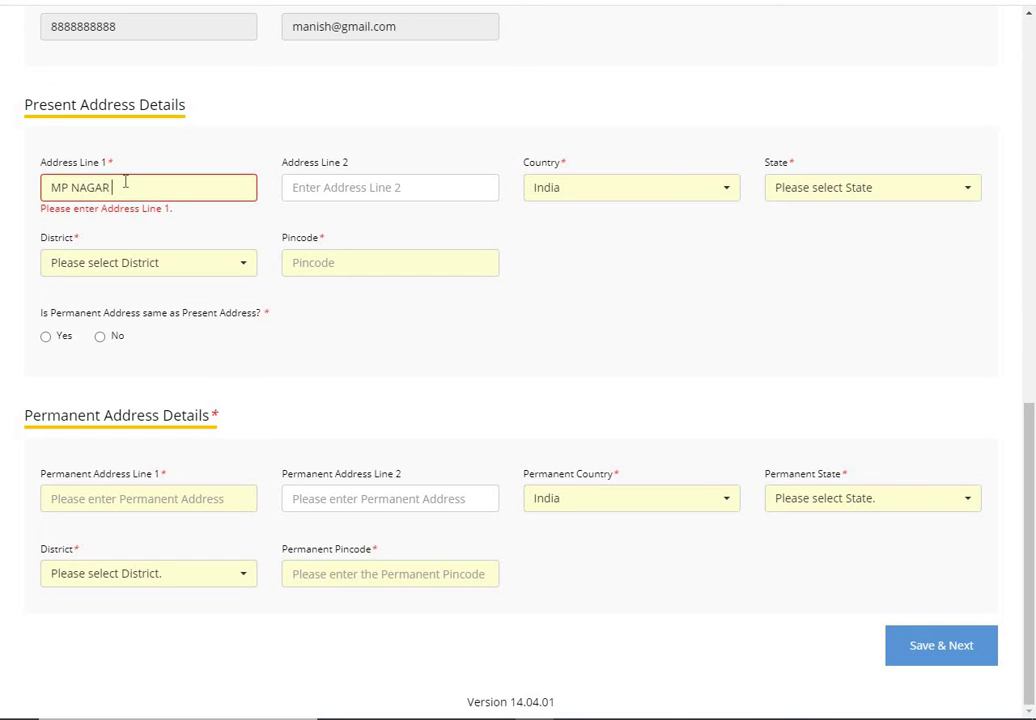
key("Tab")
type("BH")
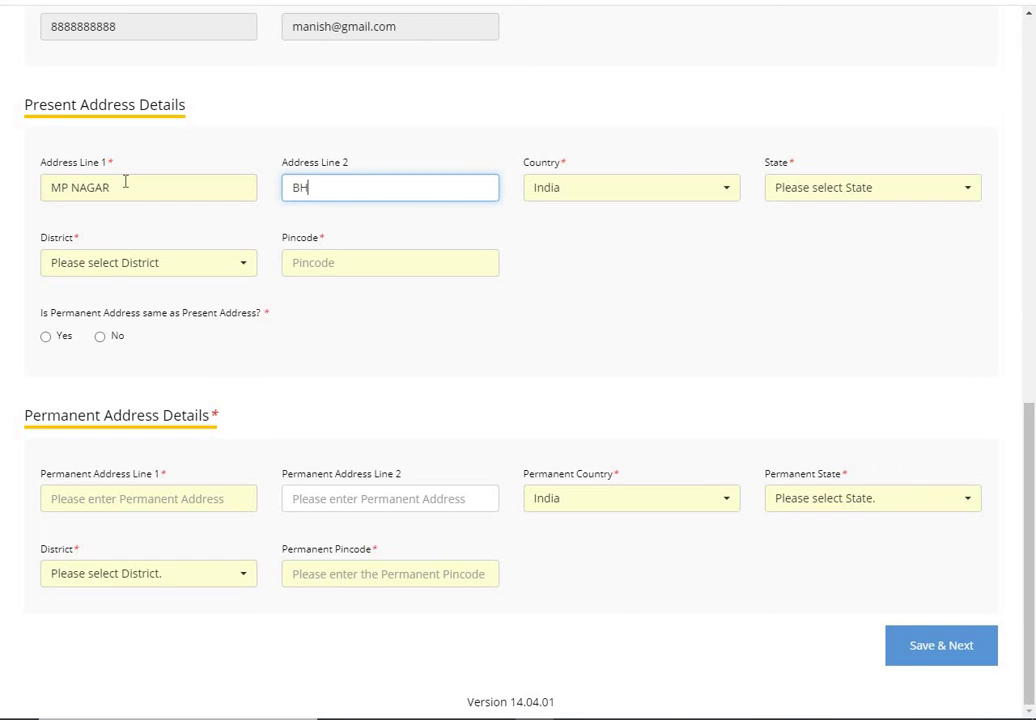
type("OPAL")
key("Tab")
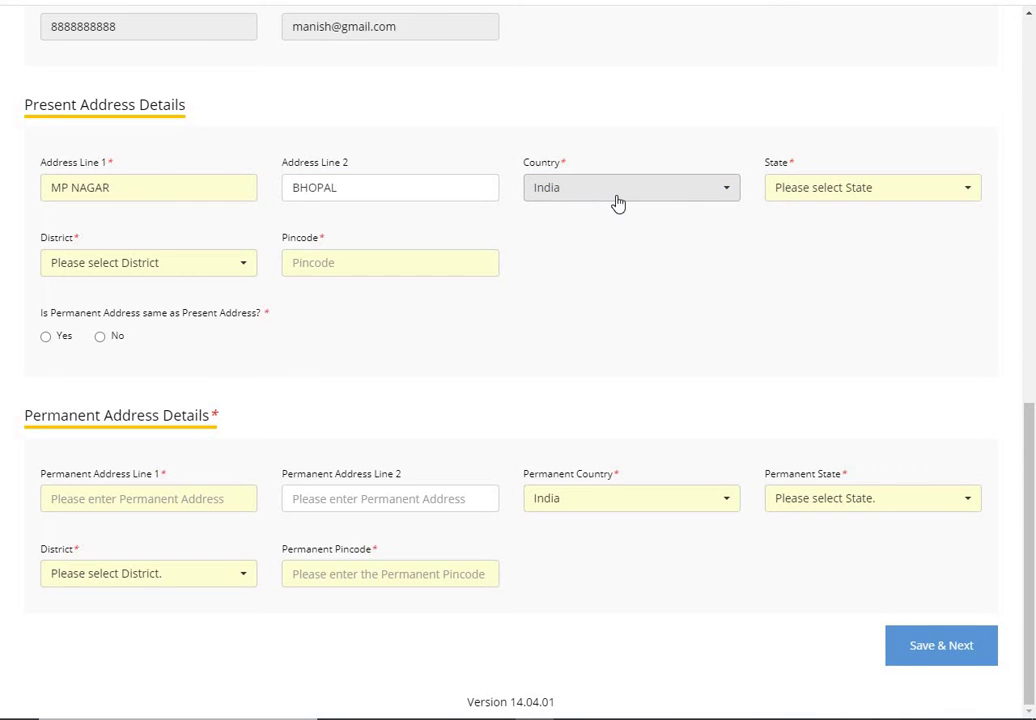
Step: Select Madhya Pradesh and Bhopal, enter the pincode, make the permanent address the same, and save
left_click(843, 204)
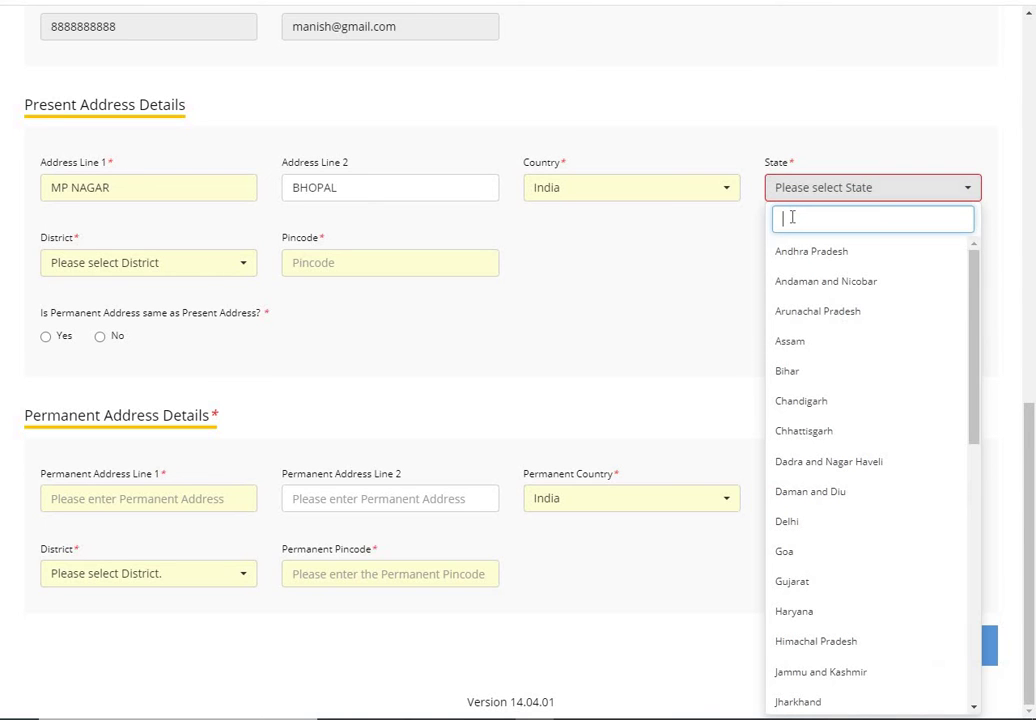
type("mad")
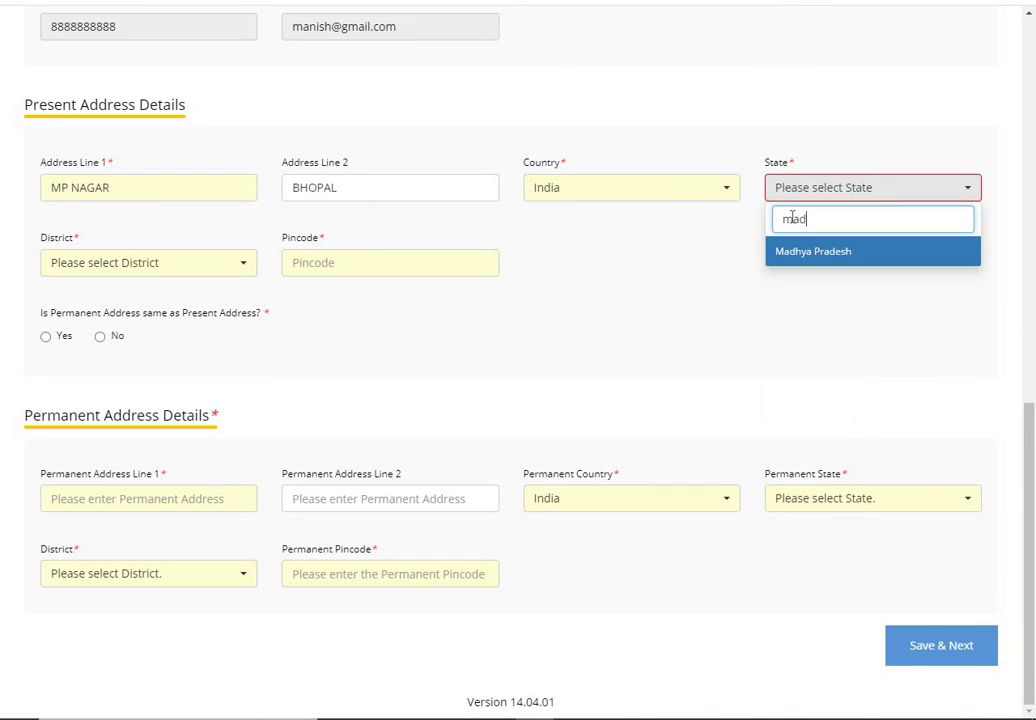
left_click(814, 255)
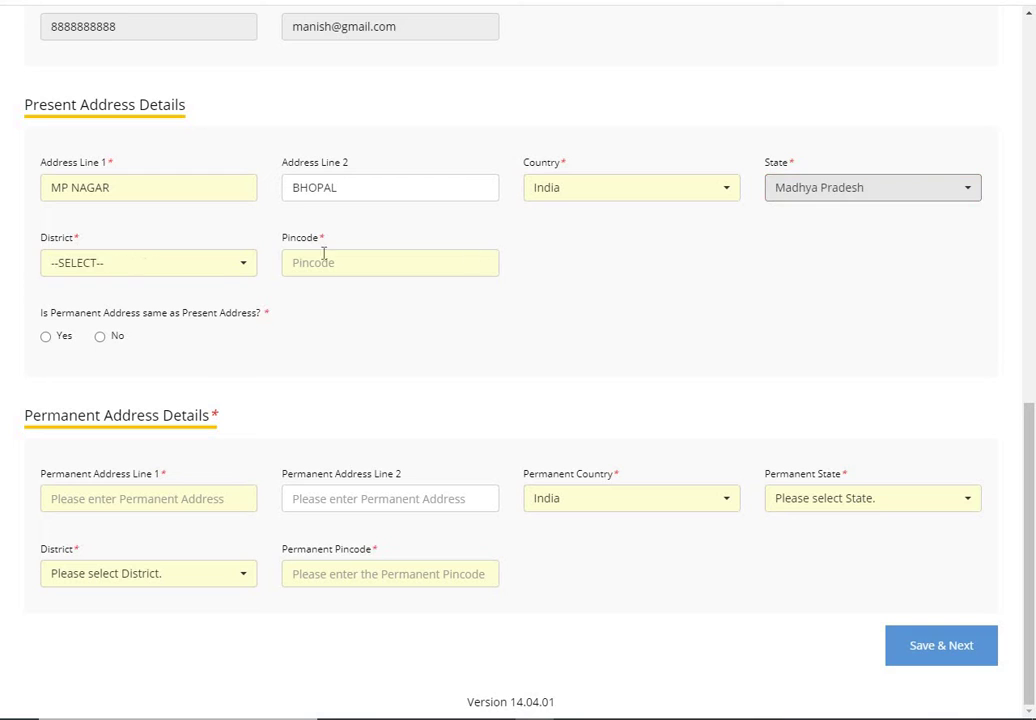
left_click(215, 268)
type("bho")
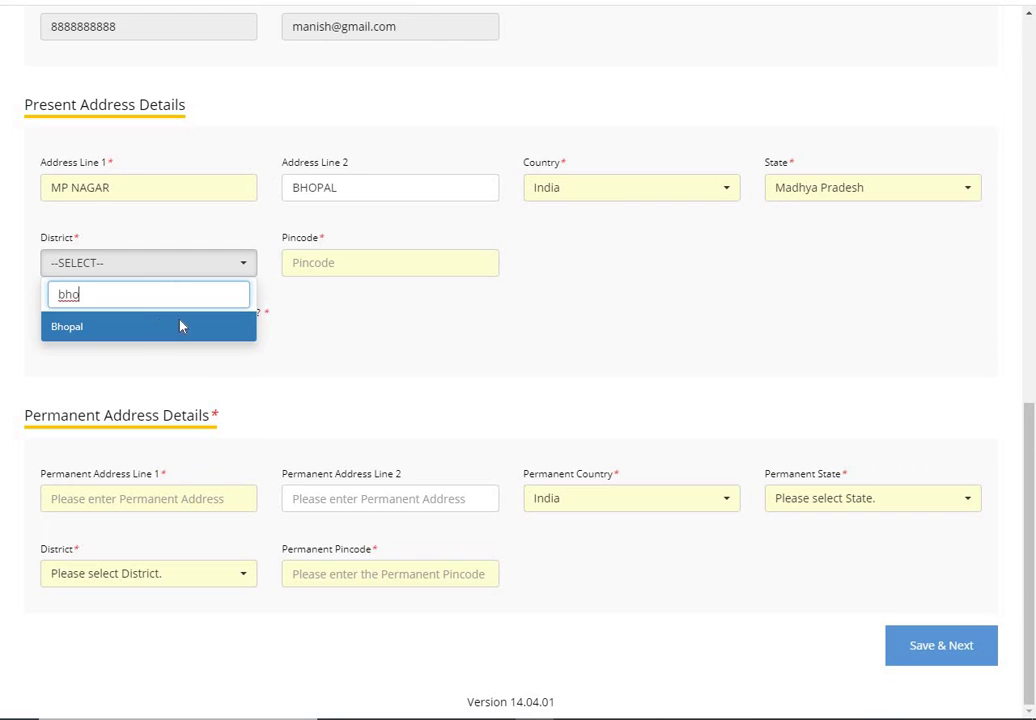
left_click(180, 325)
left_click(325, 262)
type("47")
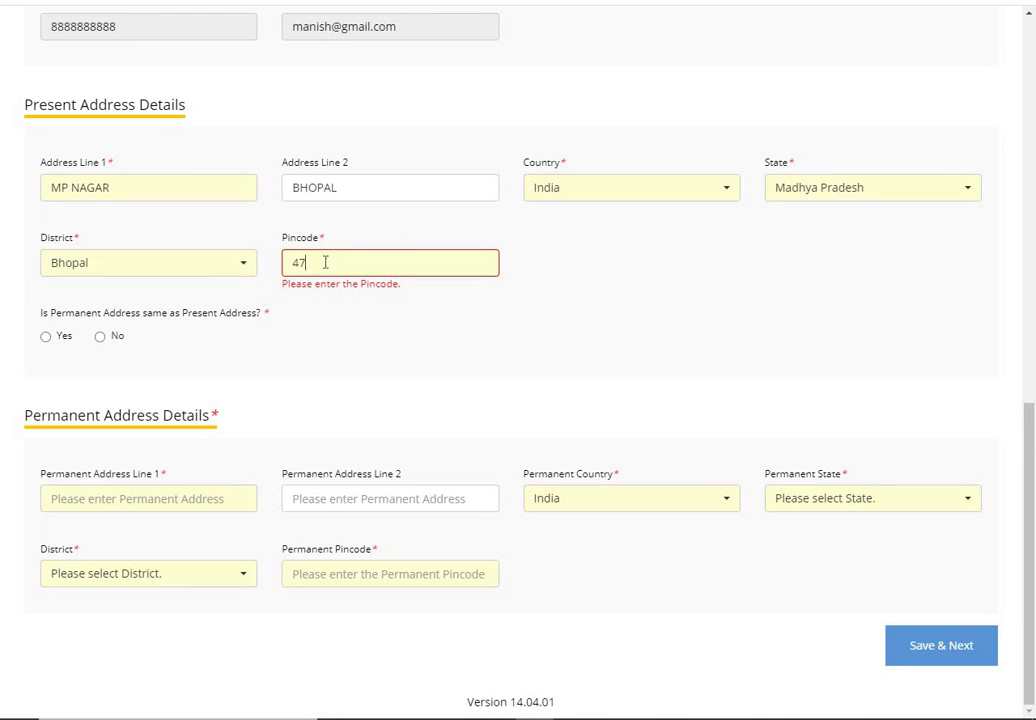
type("4001")
left_click(45, 338)
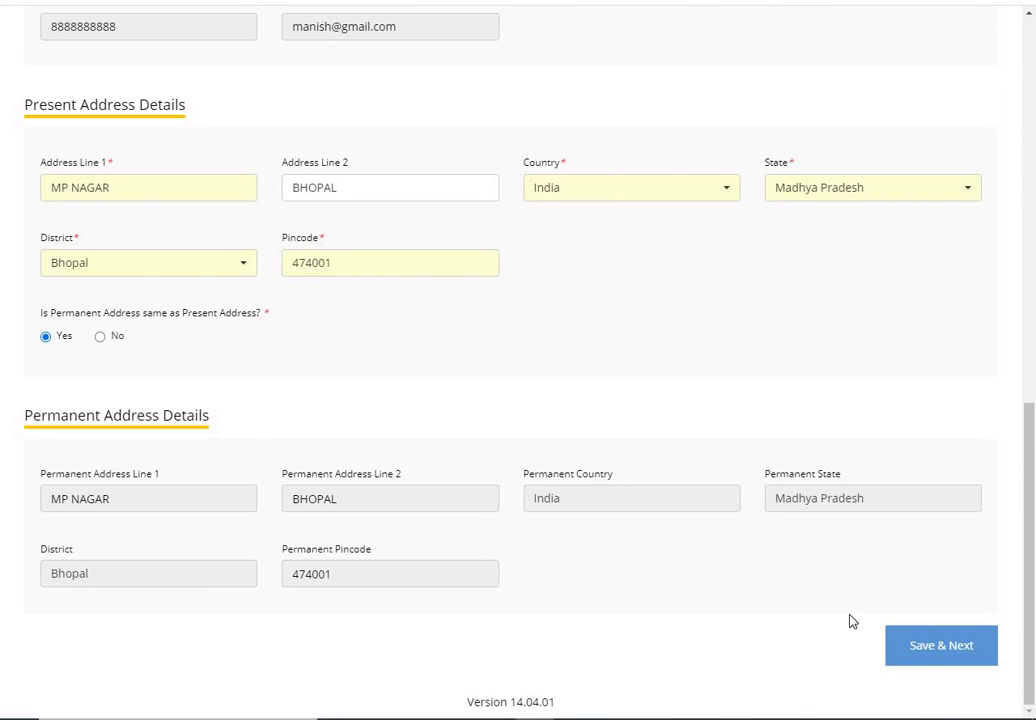
left_click(932, 648)
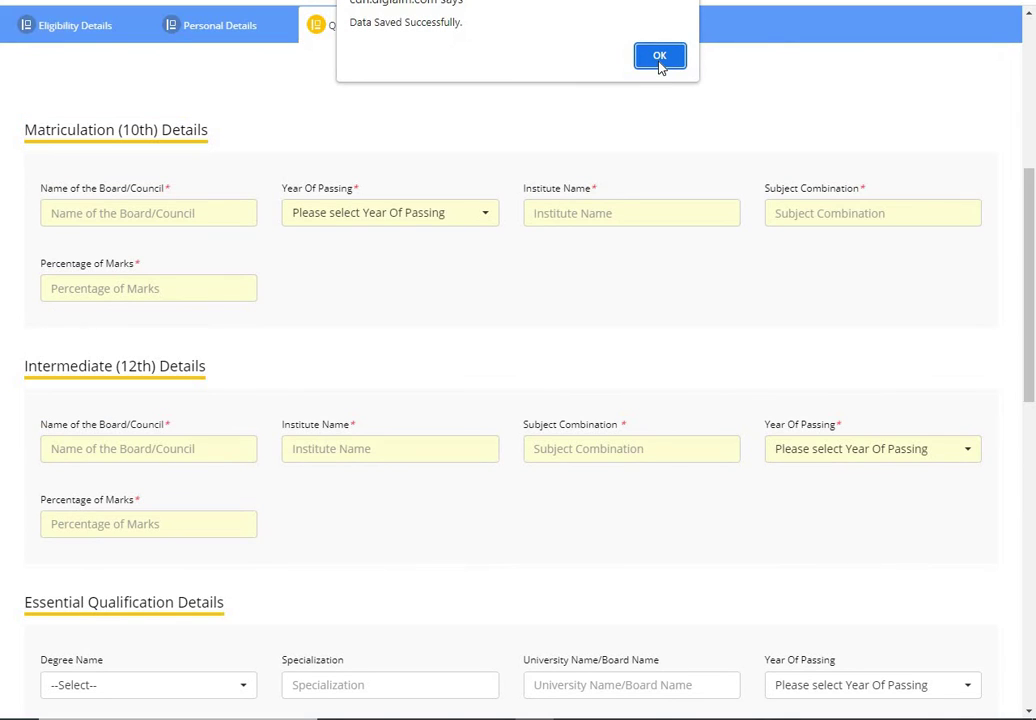
Step: Enter MP BOARD as the 10th board and 2015 as the year of passing
left_click(661, 60)
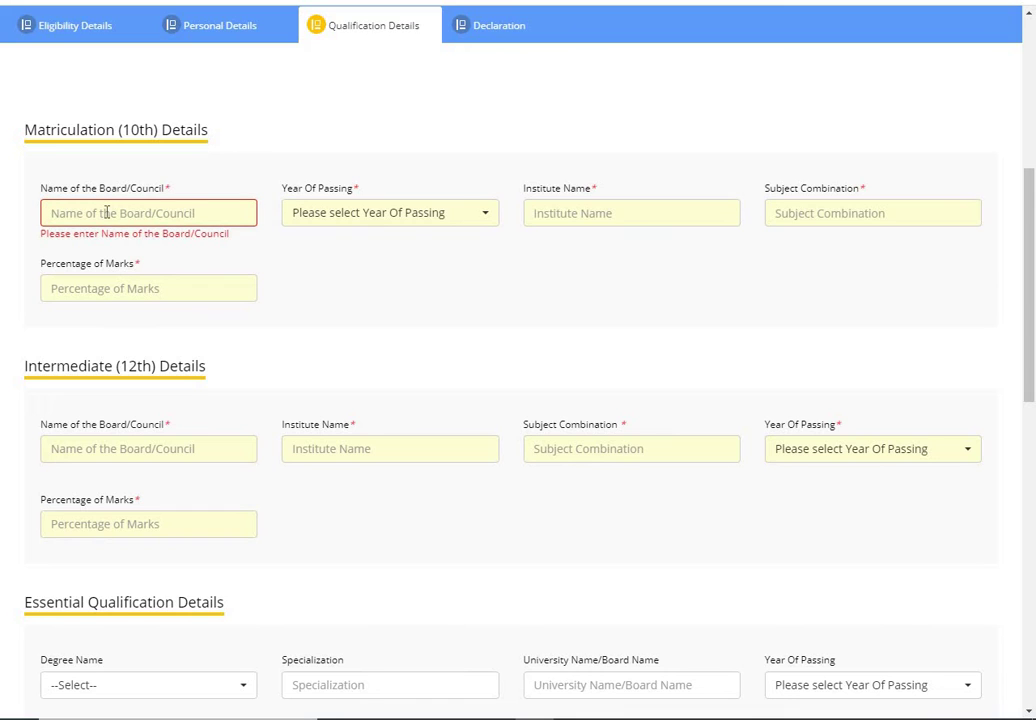
type("M")
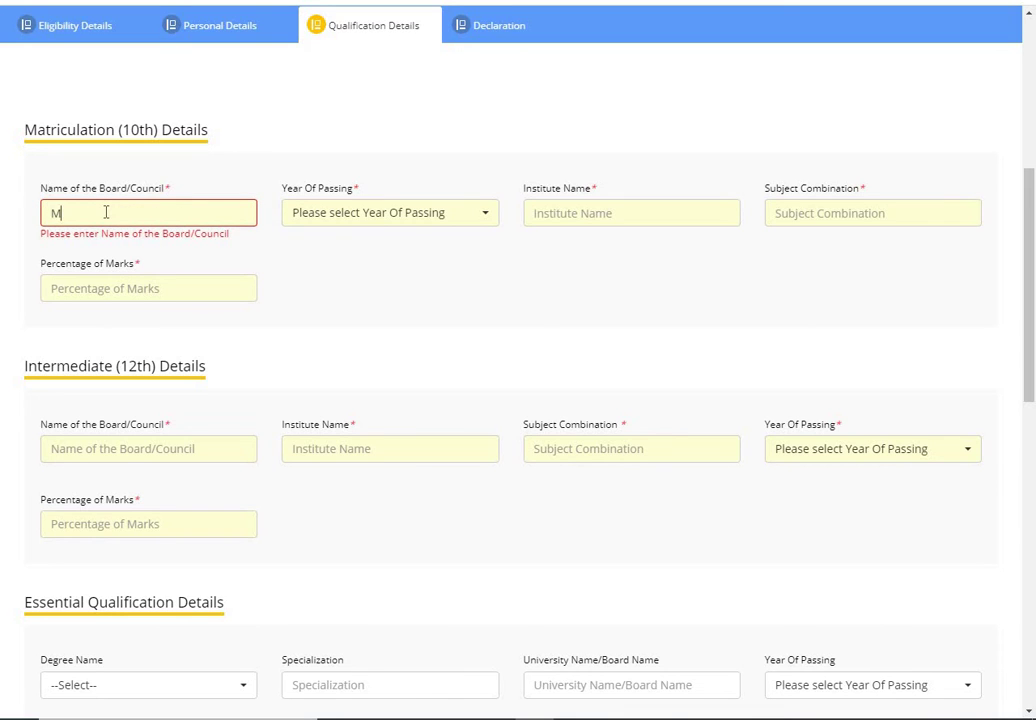
type("P BOARD")
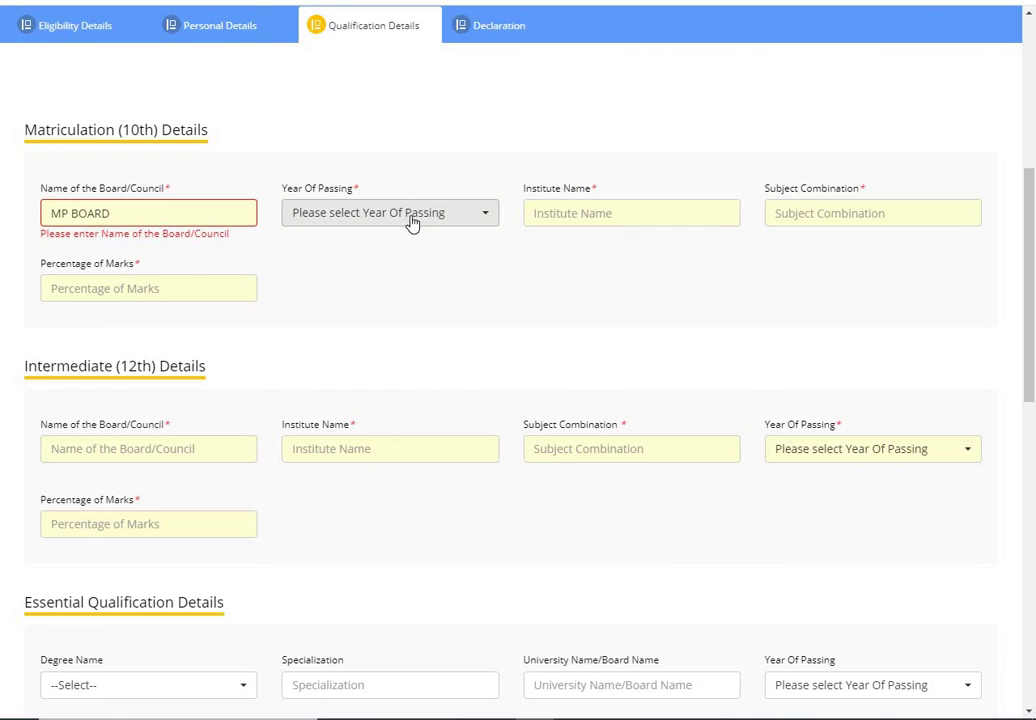
left_click(410, 222)
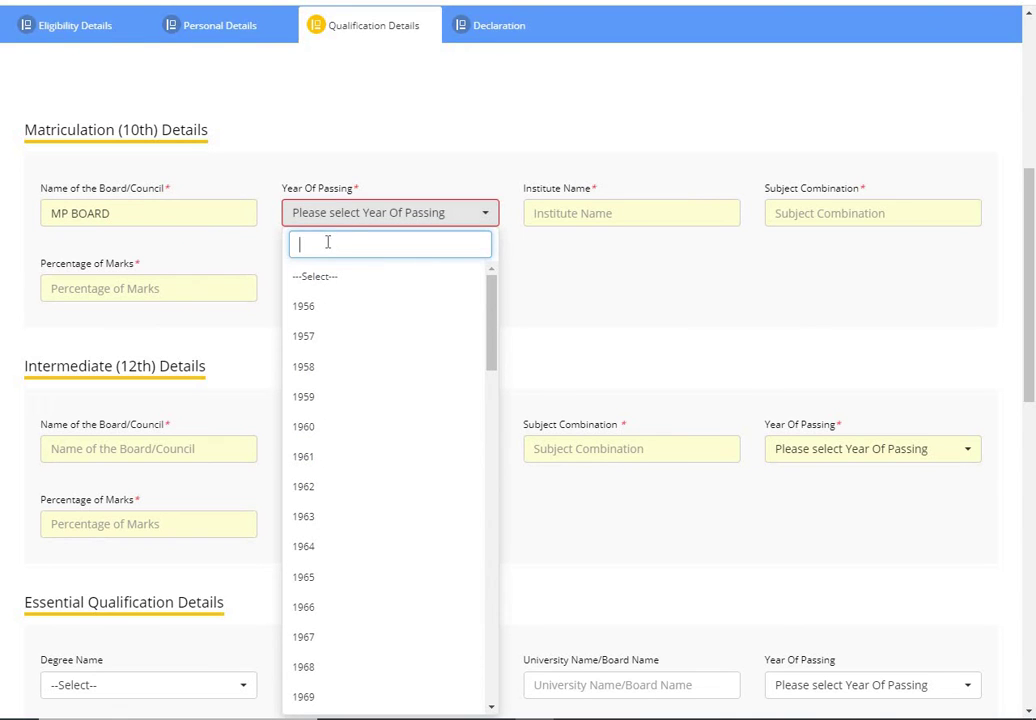
type("201")
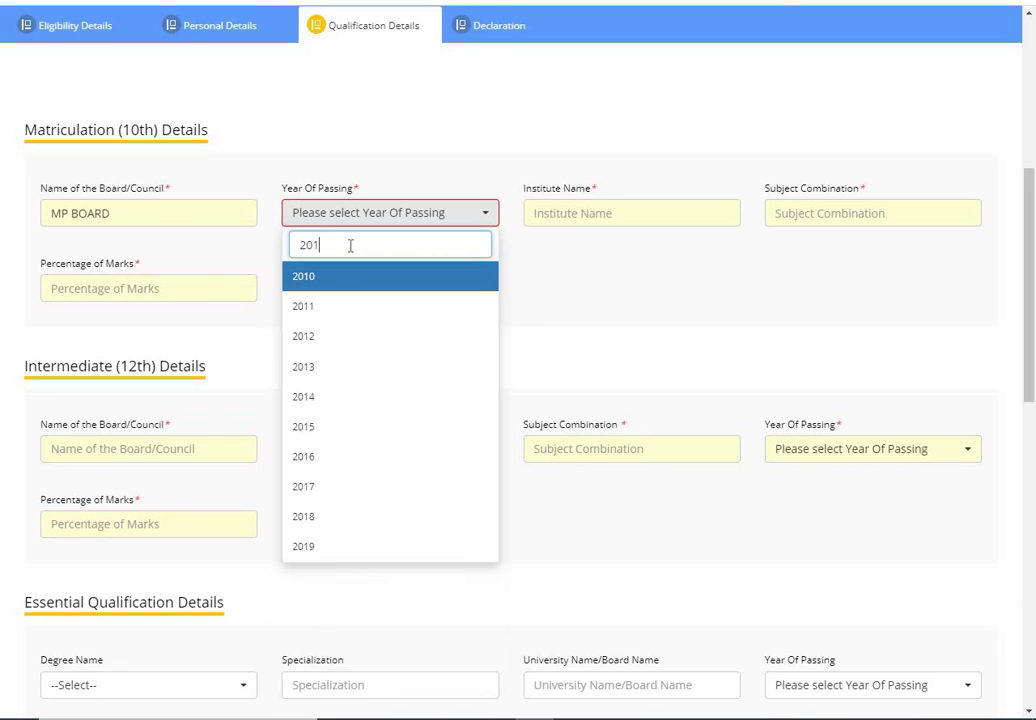
type("5")
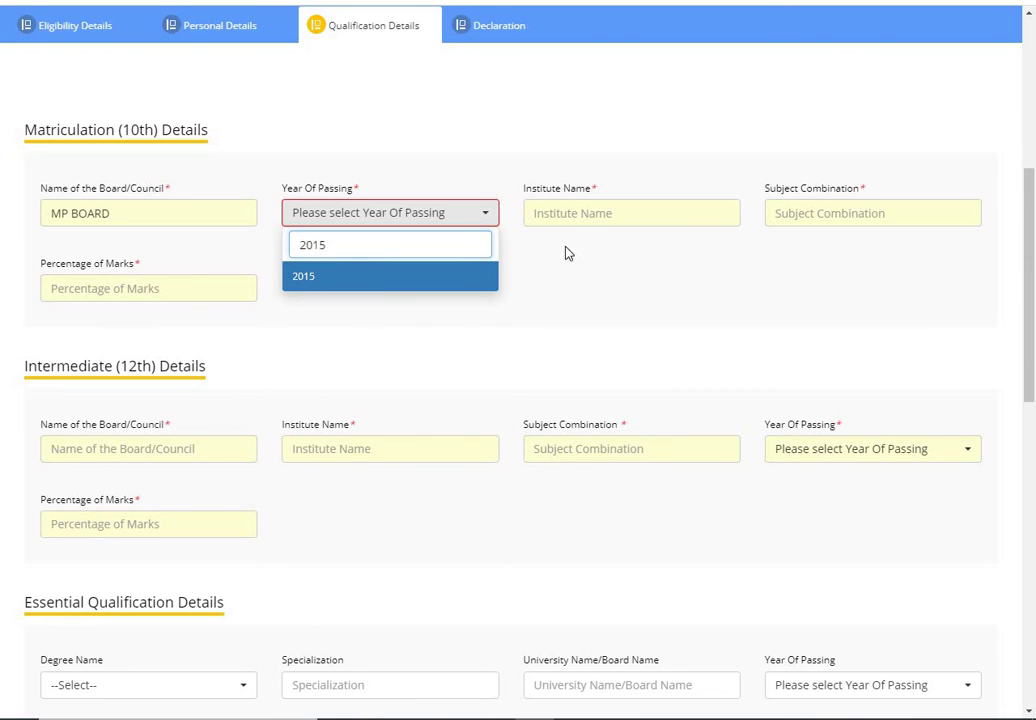
key("Return")
Step: Fill in the 10th institute EMINENT, subjects ALL SUBJECTS and 66 percent marks
left_click(577, 213)
type("EMINEN")
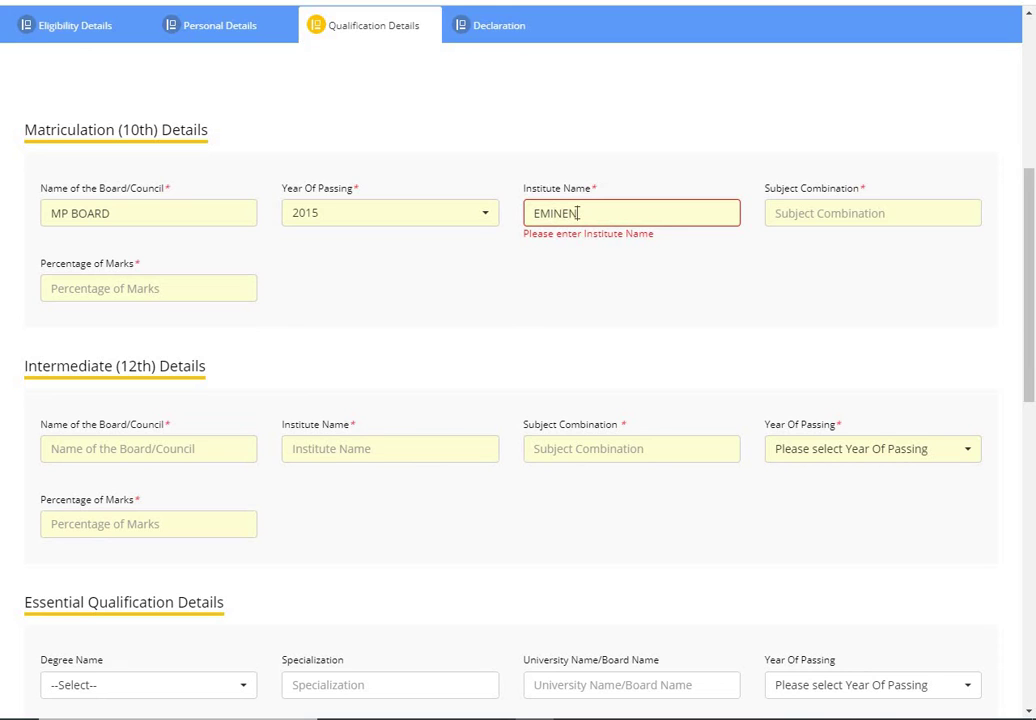
type("T")
left_click(781, 214)
type("ALL S")
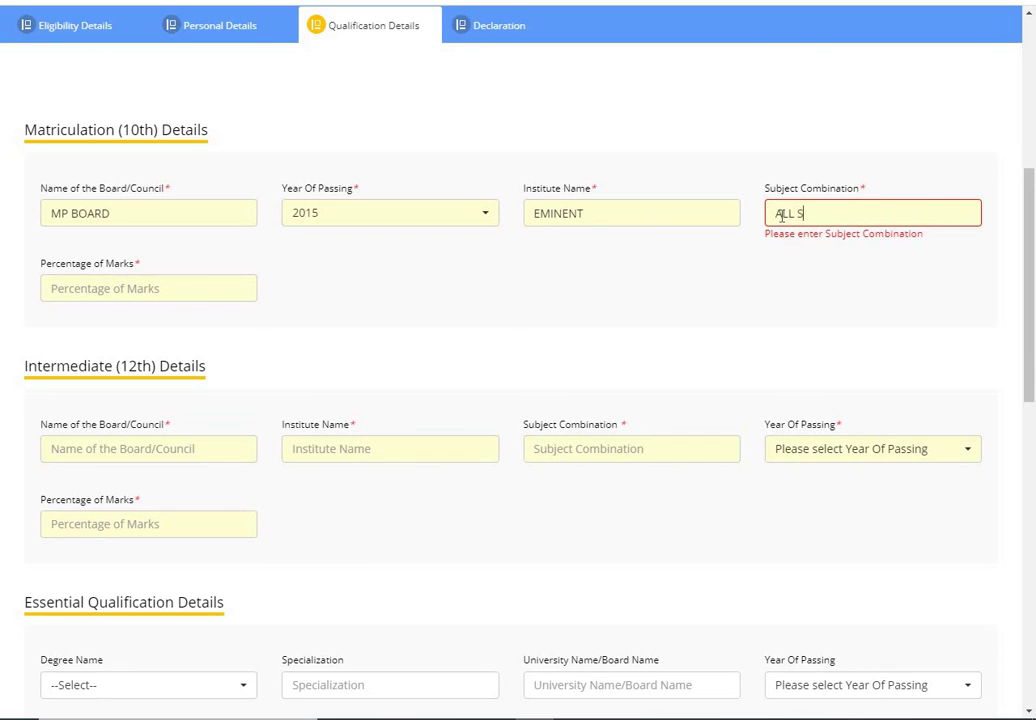
type("UBJECTS")
left_click(81, 287)
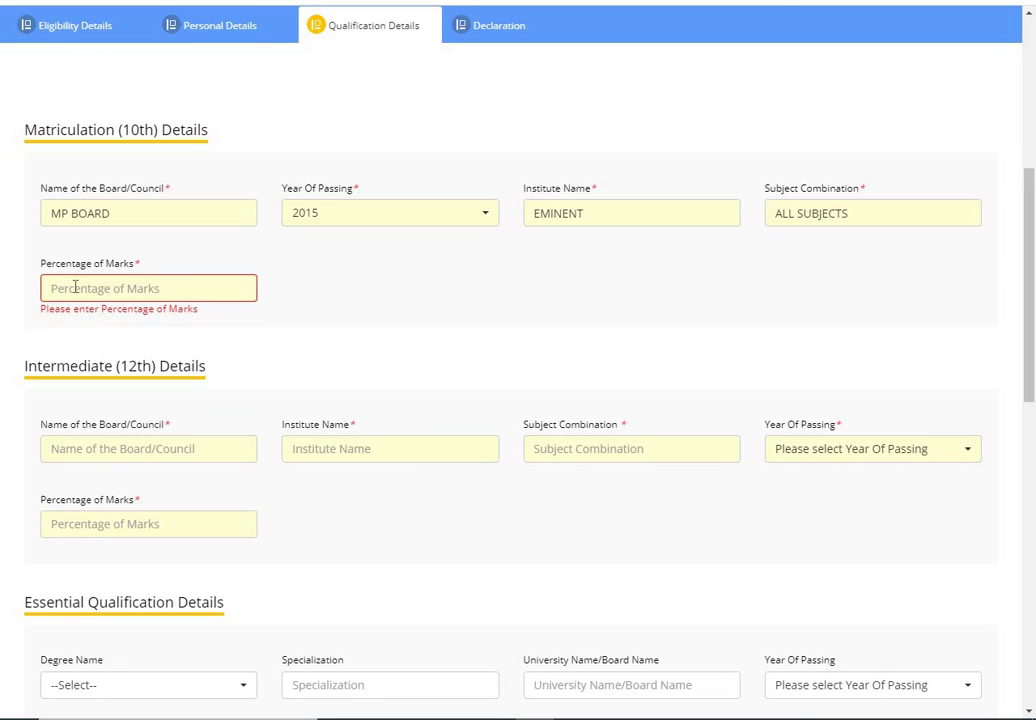
type("66")
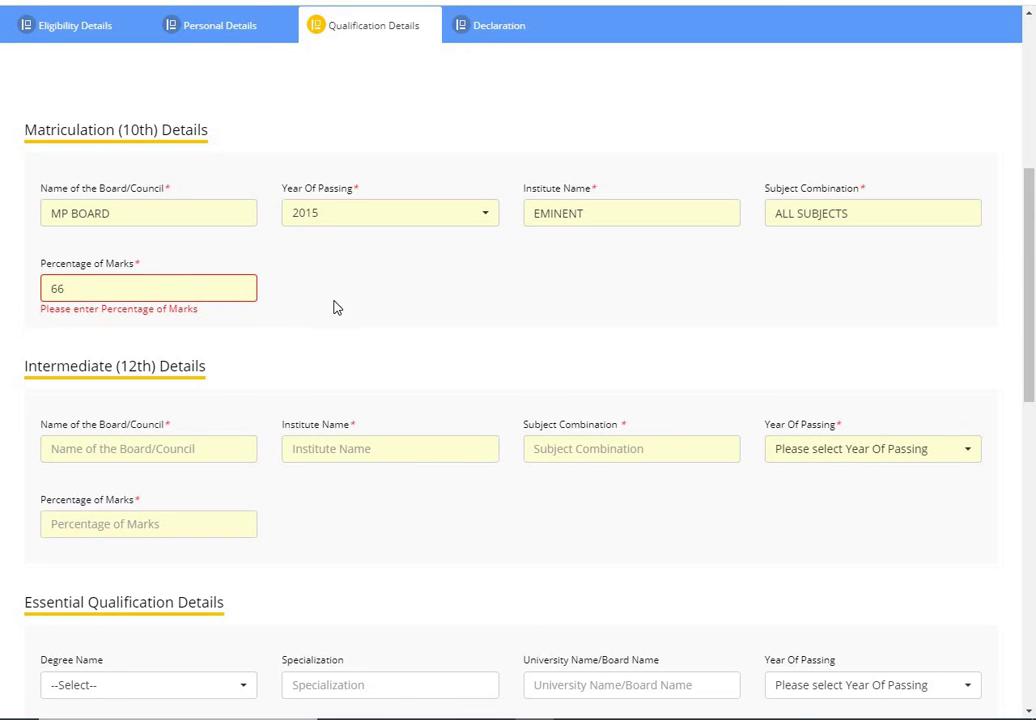
left_click(318, 304)
Step: Enter the 12th board MP BOARD, institute EMINENT SCHHOL and subject combination PCM
left_click(119, 448)
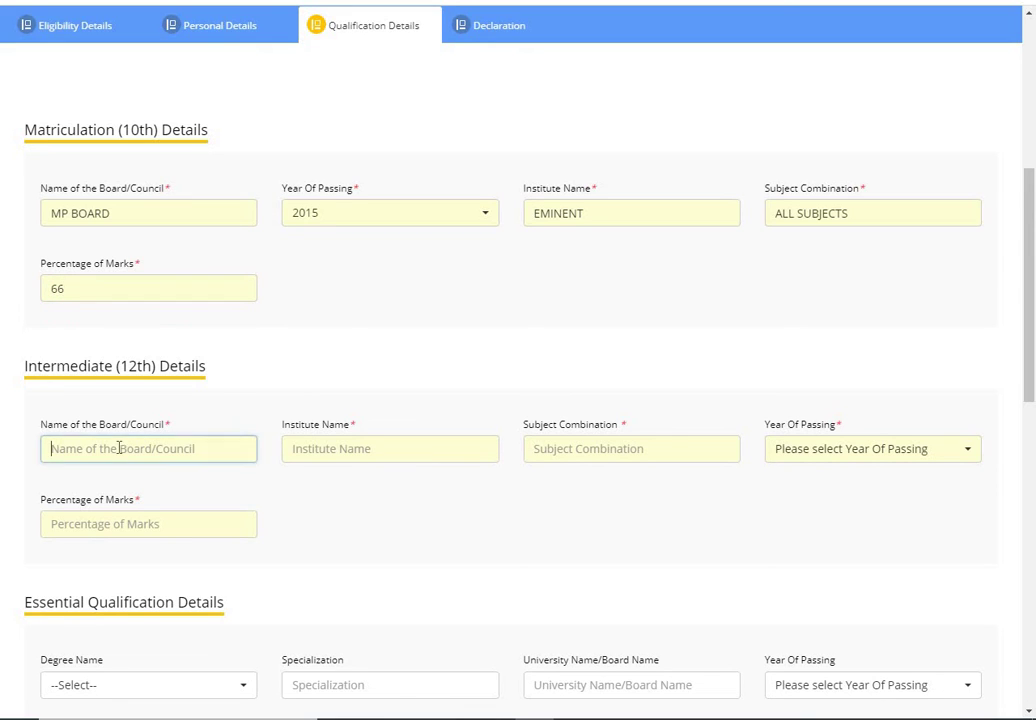
type("M")
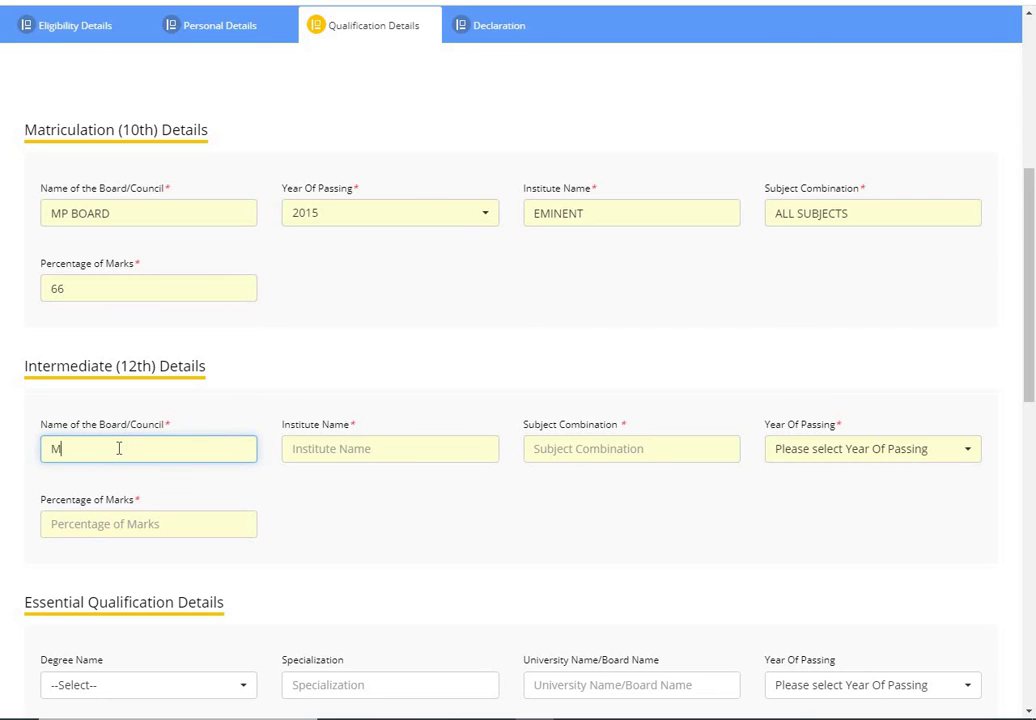
type("P BP")
type("OARD")
left_click(318, 458)
type("E")
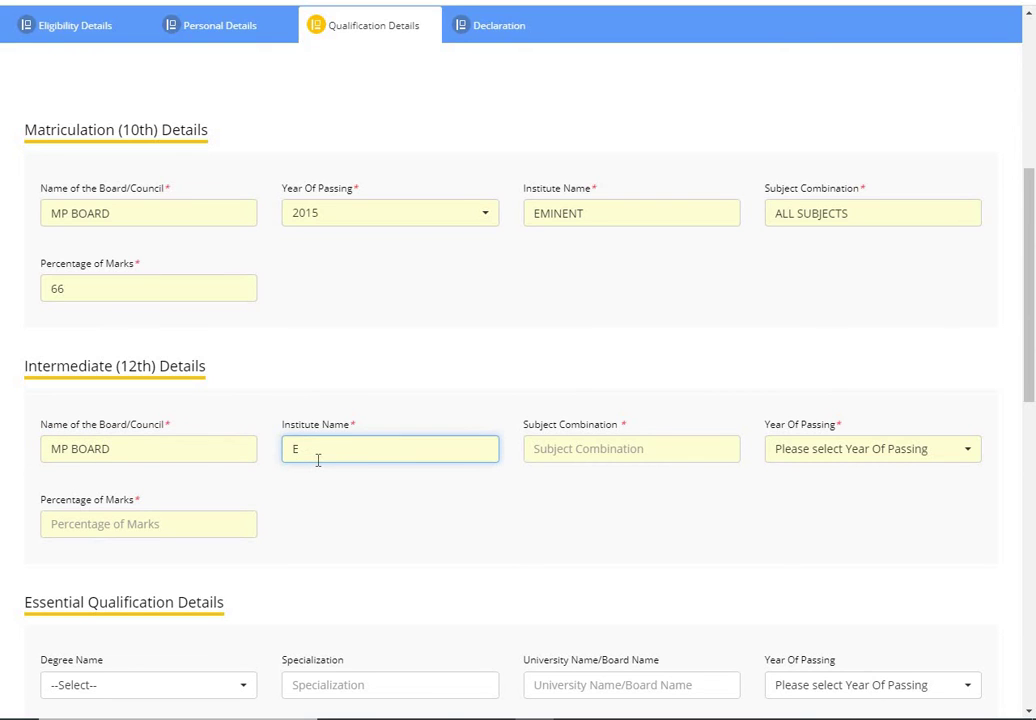
type("MINENT SCHHOL")
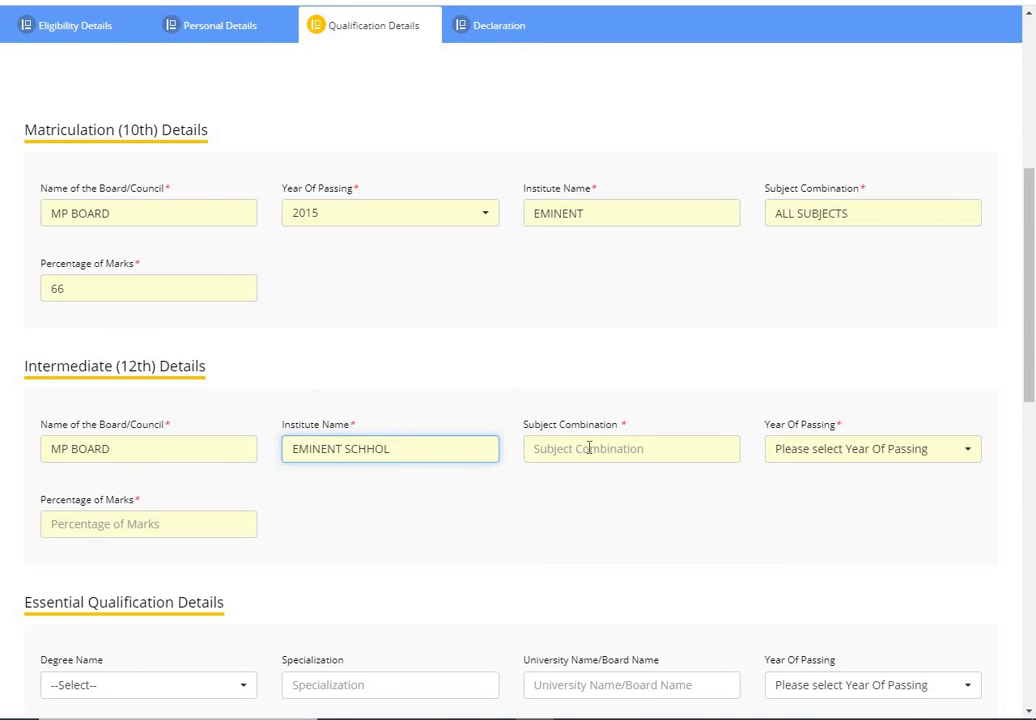
left_click(585, 448)
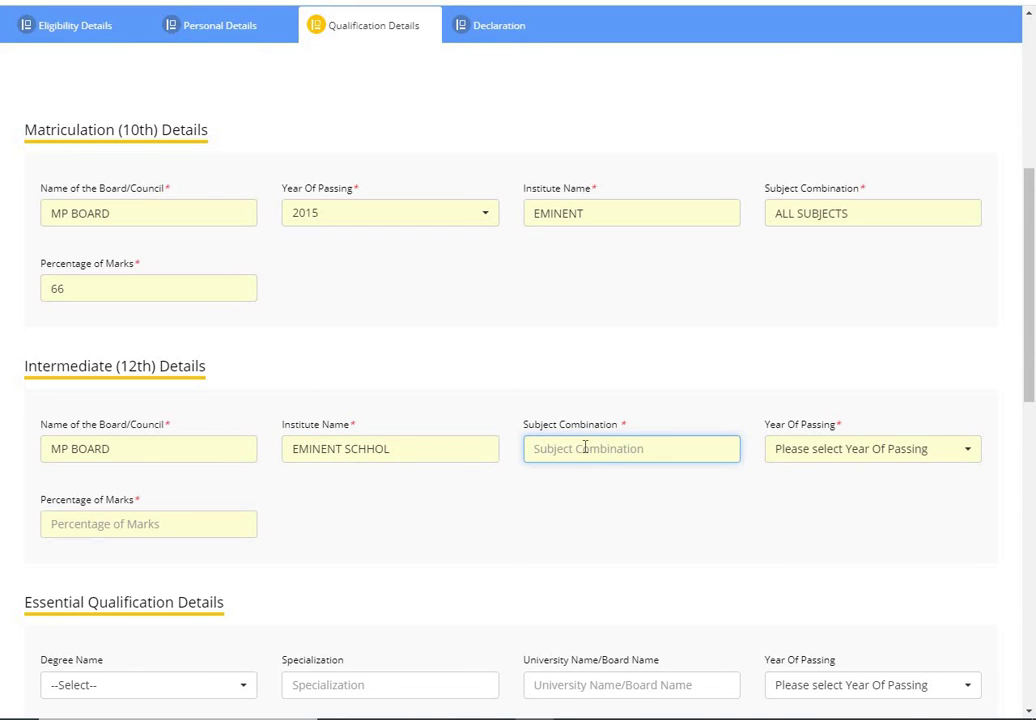
type("PCM")
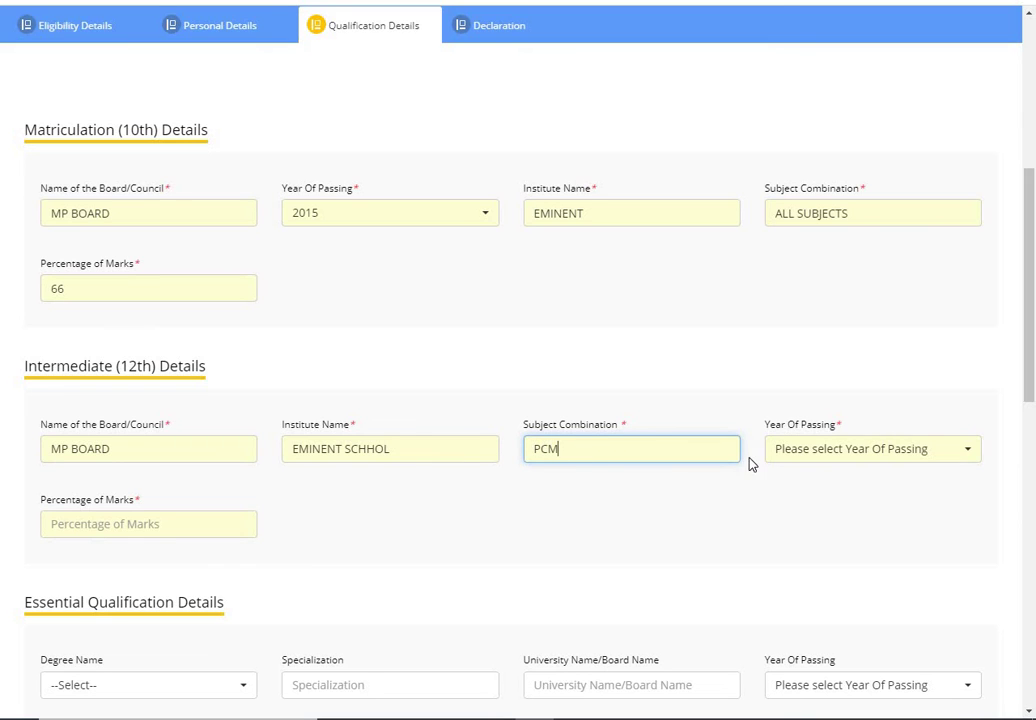
Step: Set the 12th year of passing to 2017 and the marks to 63 percent
left_click(829, 446)
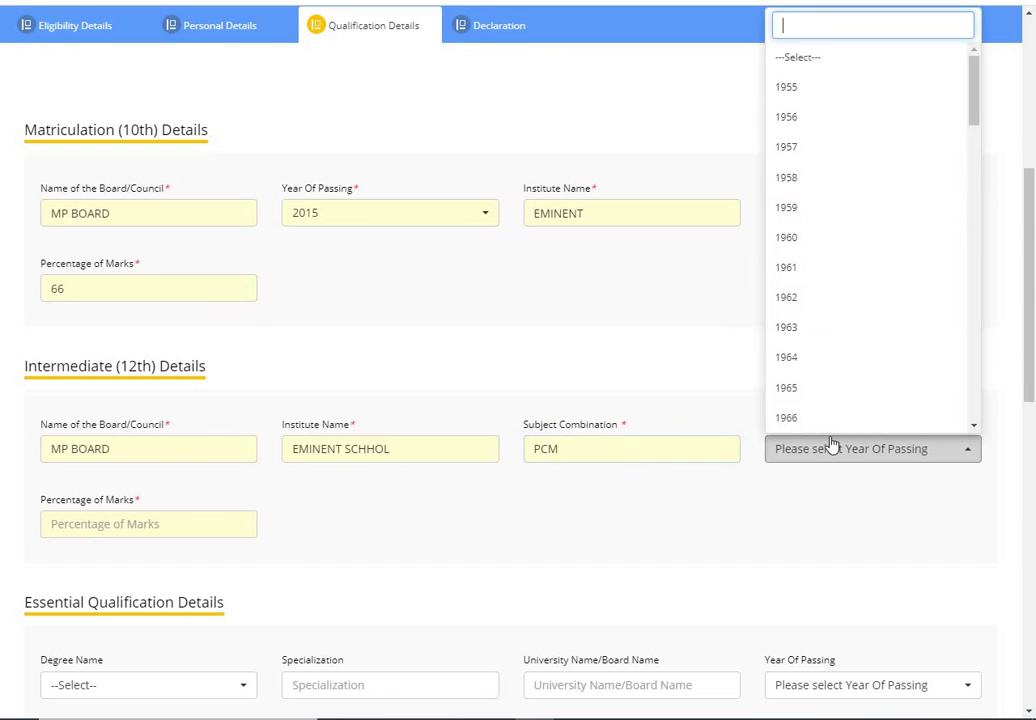
type("2017")
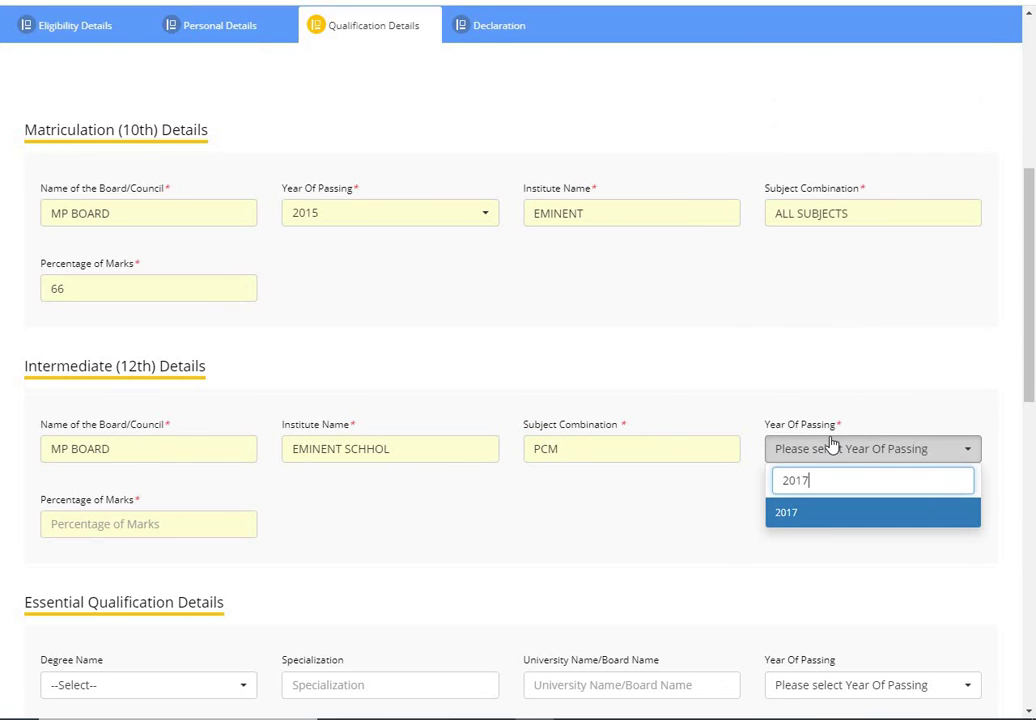
left_click(812, 515)
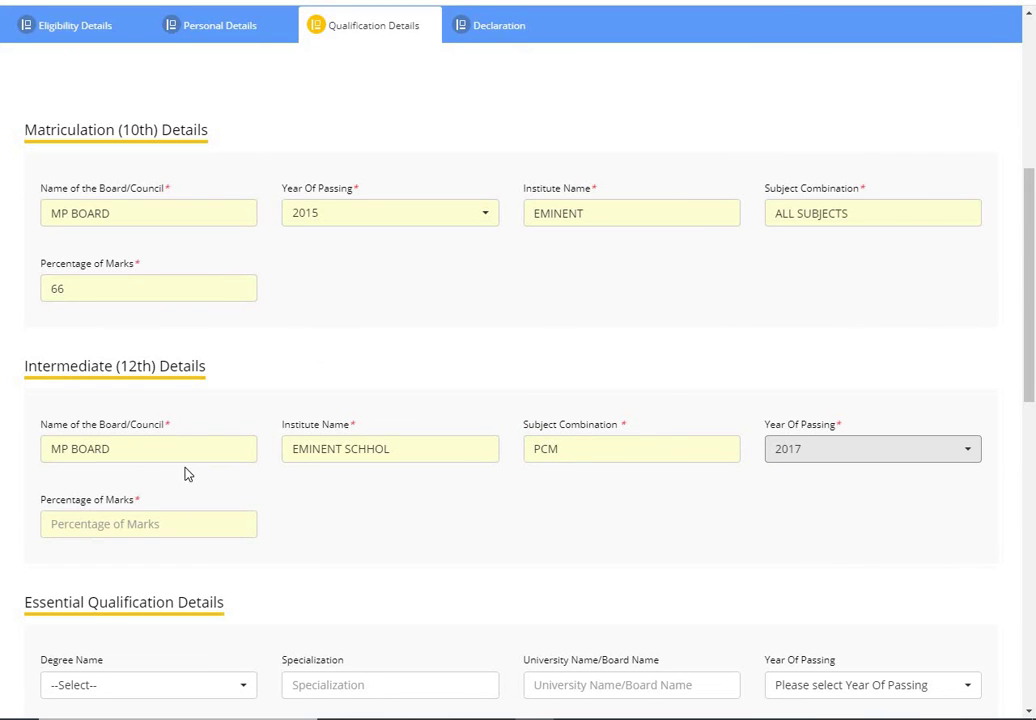
left_click(106, 531)
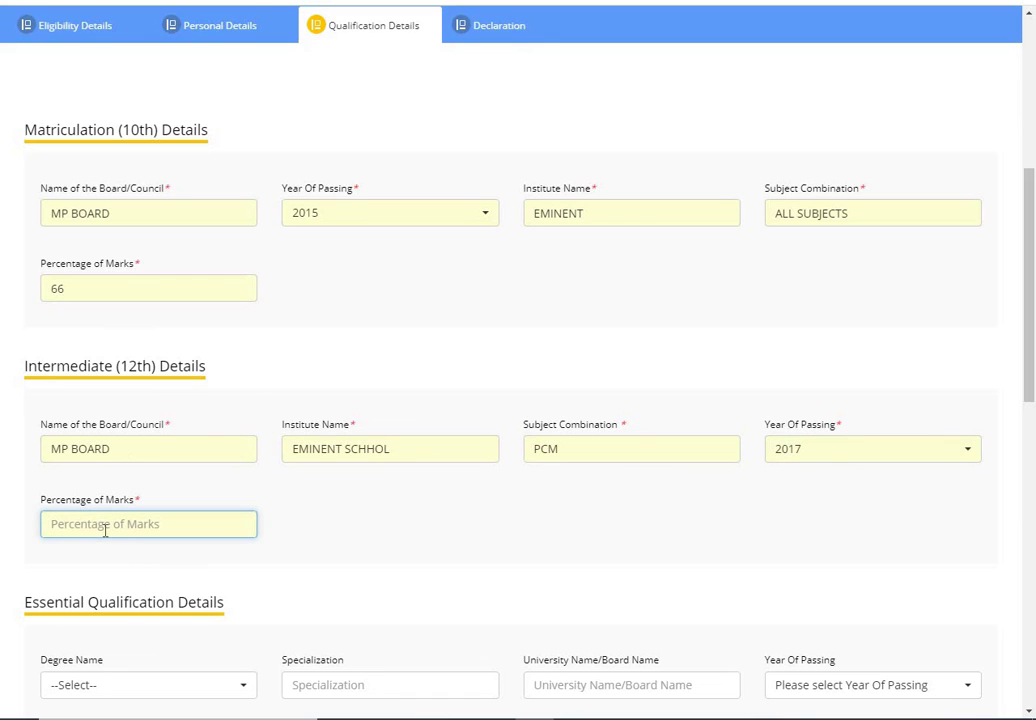
type("63")
left_click(319, 543)
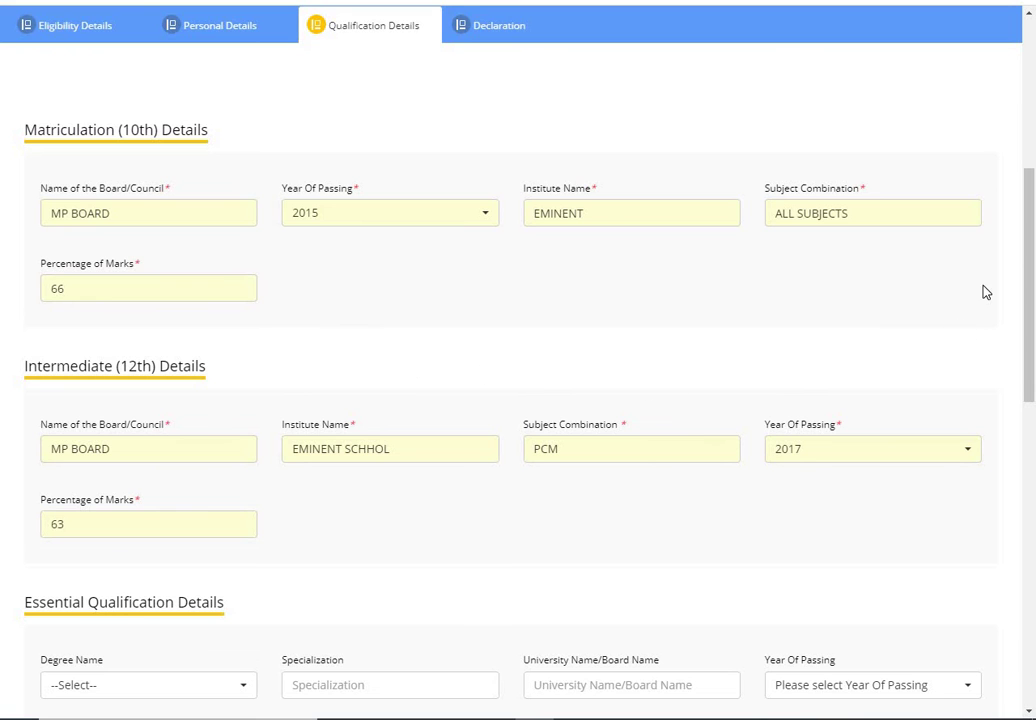
Step: Scroll to the bottom of Qualification Details and pick English as the stenography language
left_click_drag(1027, 273, 1027, 400)
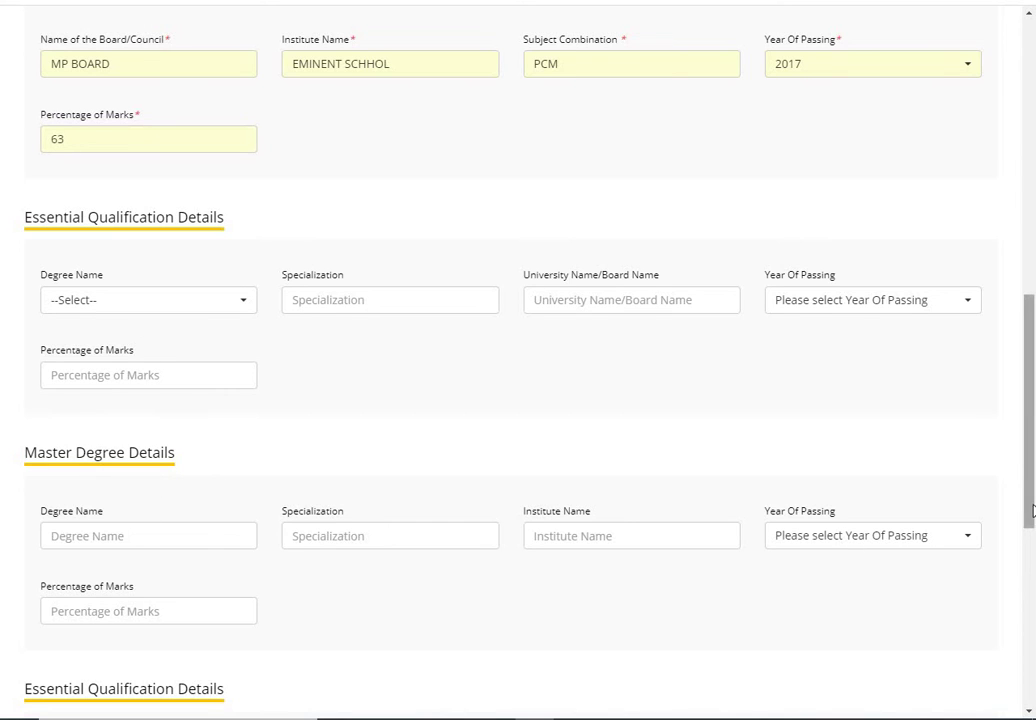
left_click_drag(1032, 512, 1024, 631)
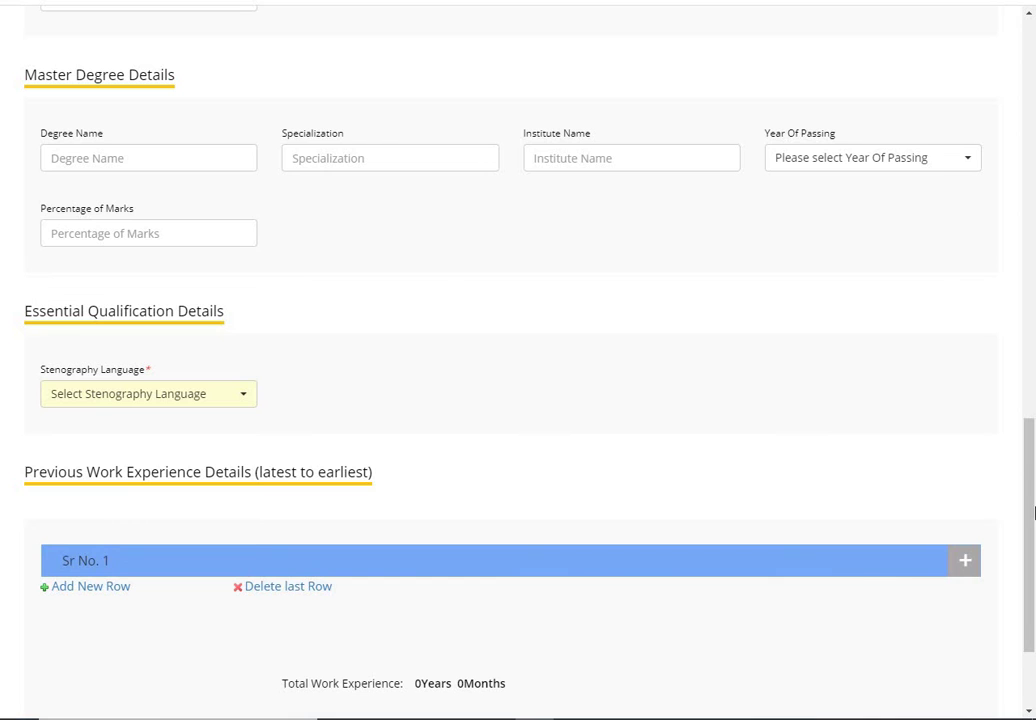
scroll(1033, 512, "down", 2)
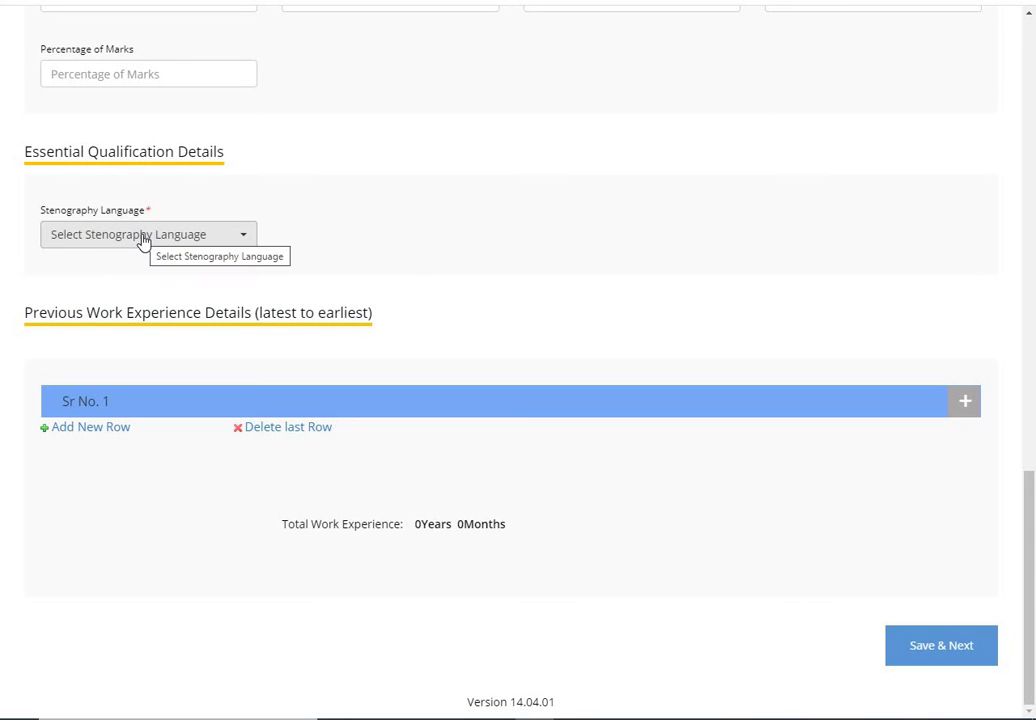
left_click(142, 236)
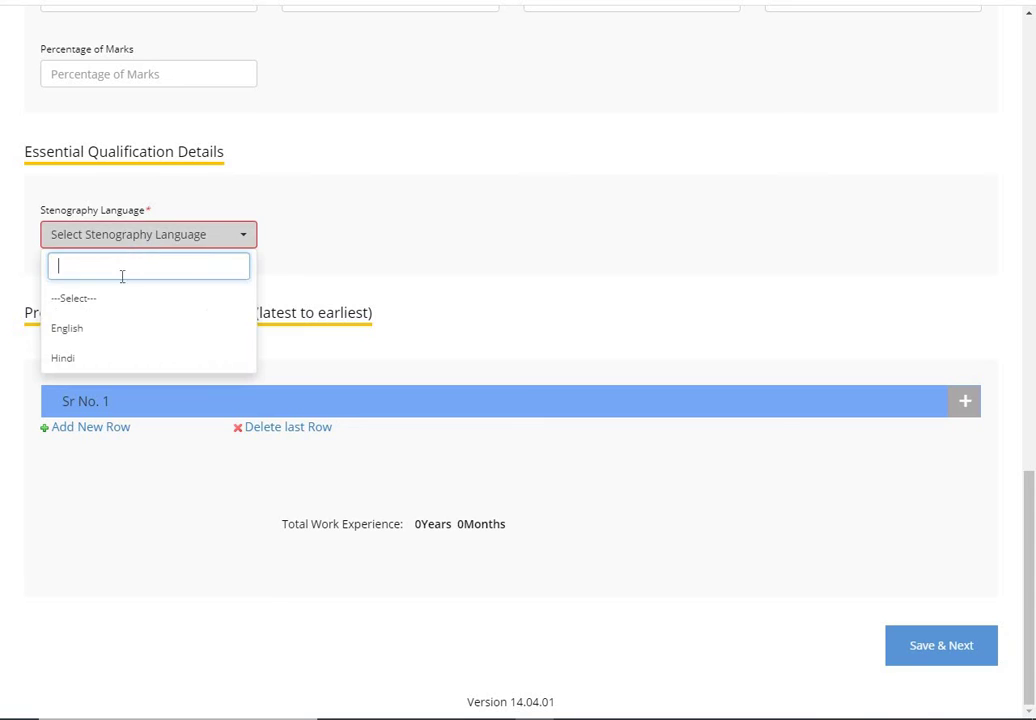
left_click(103, 335)
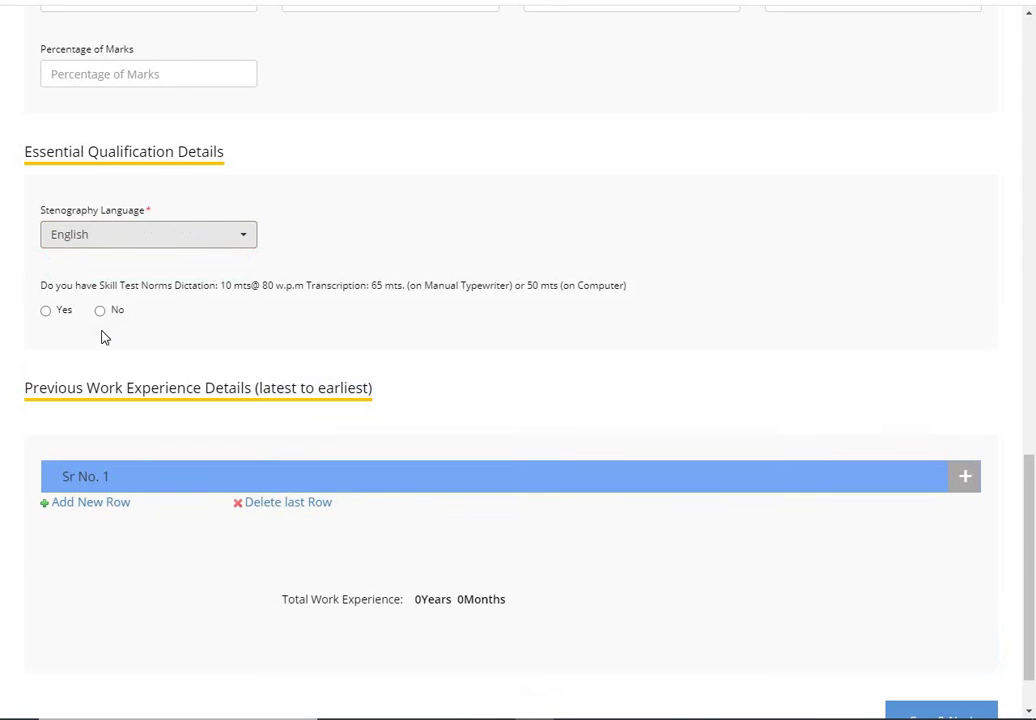
Step: Change the Stenography Language dropdown from English to Hindi and keep Hindi selected
left_click(205, 246)
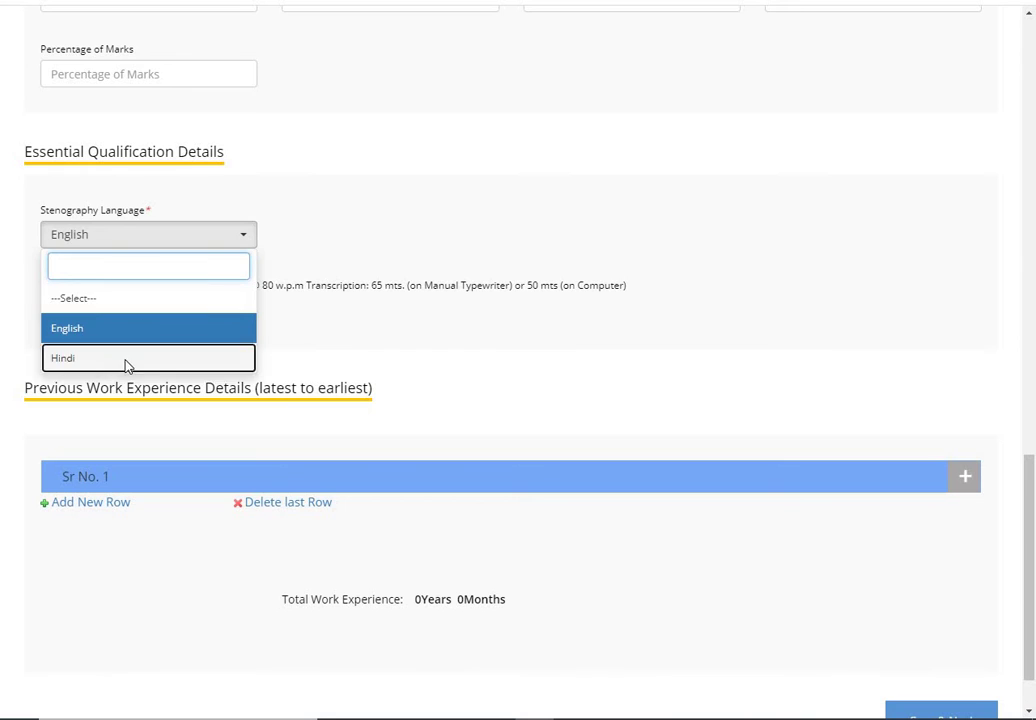
left_click(127, 361)
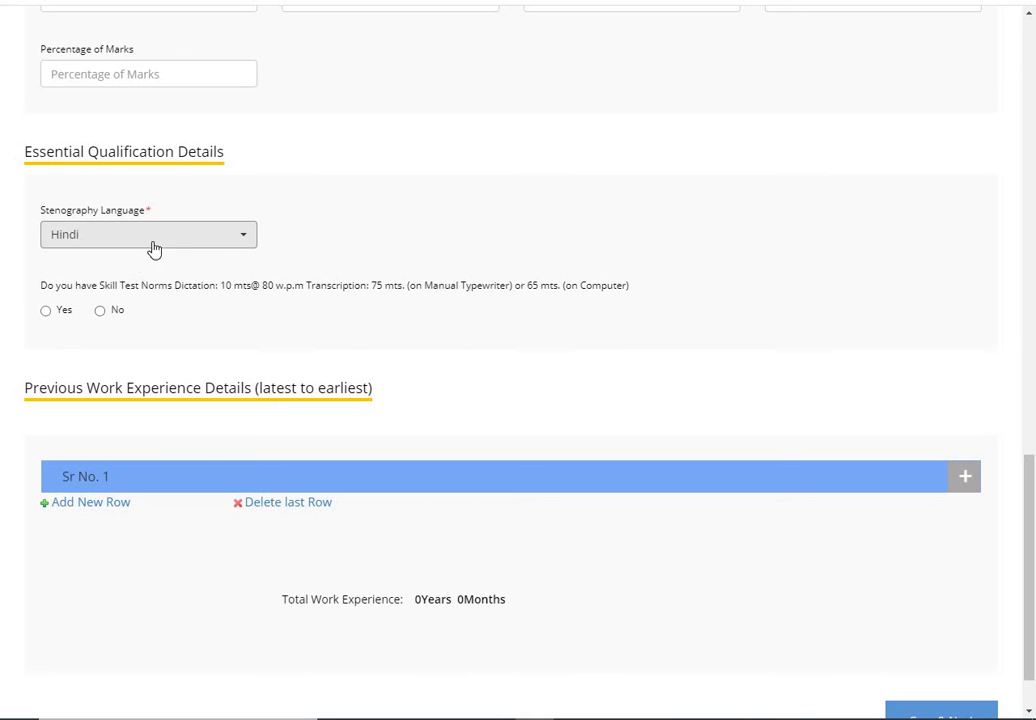
left_click(238, 238)
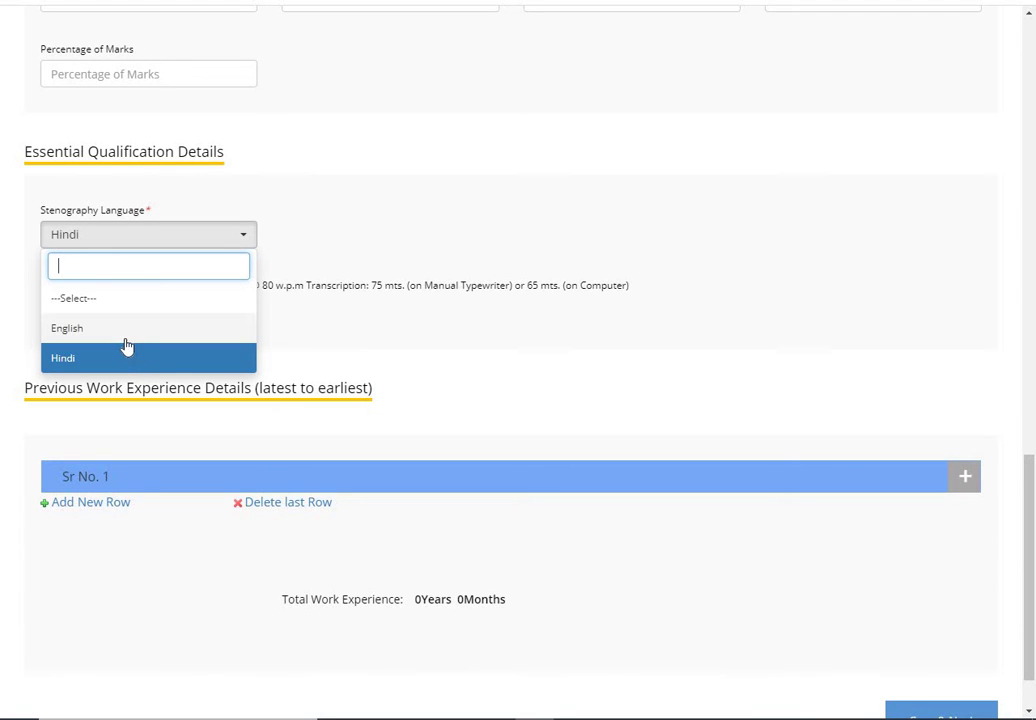
left_click(340, 240)
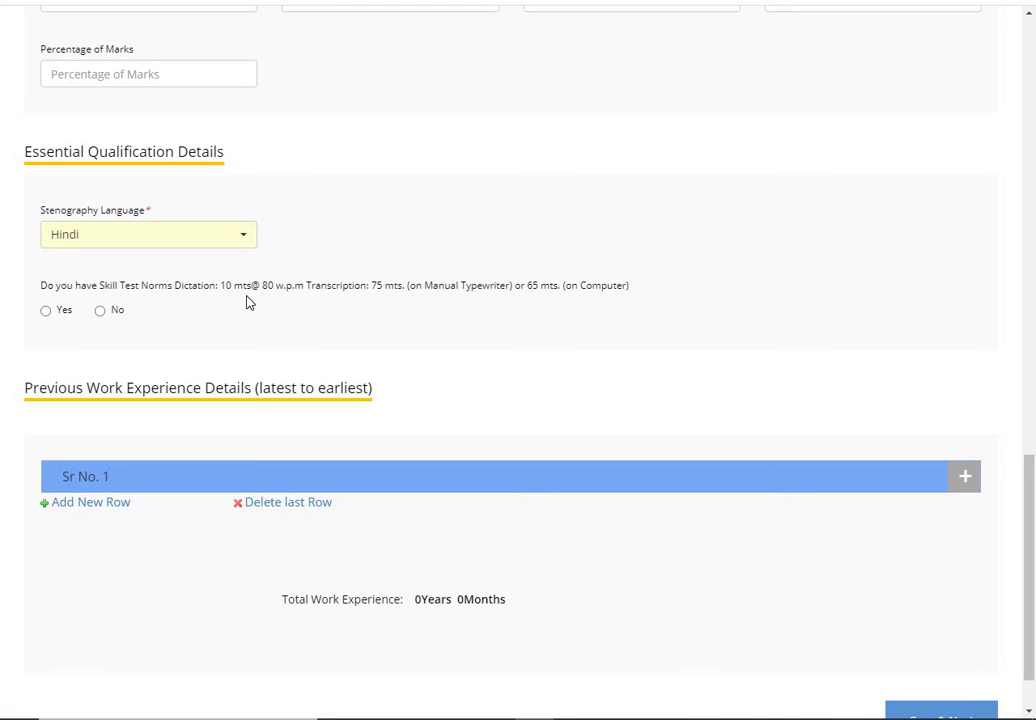
Step: Try answering the skill-test norms question, dismiss the not-eligible alert, and reselect Hindi
left_click(45, 311)
left_click(100, 311)
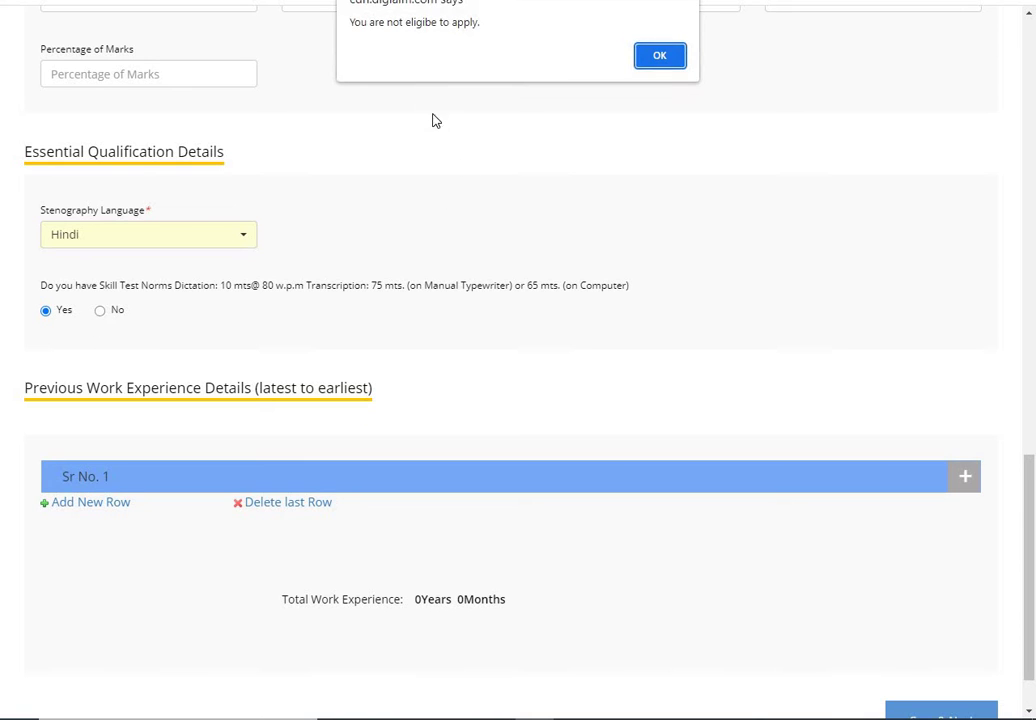
left_click(643, 60)
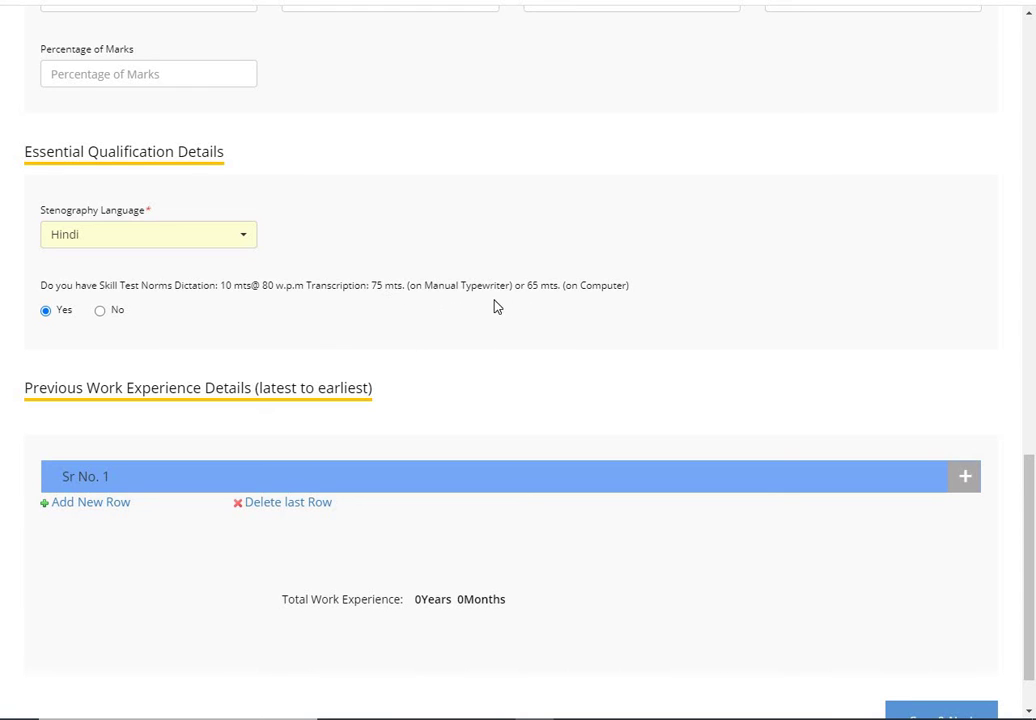
left_click(243, 250)
left_click(160, 326)
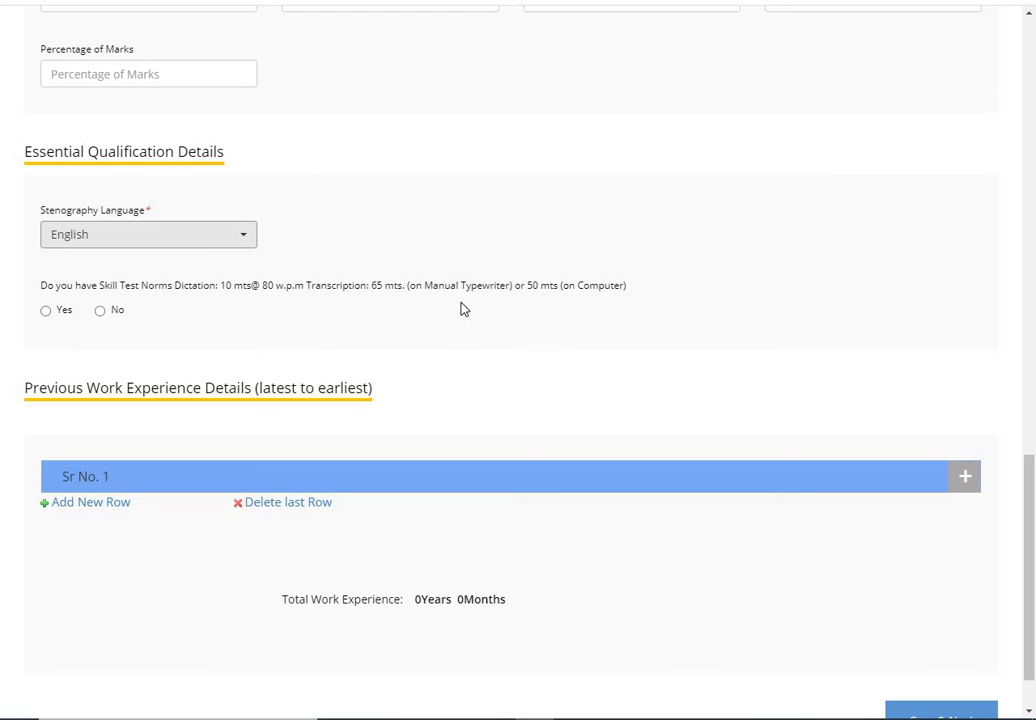
left_click(241, 248)
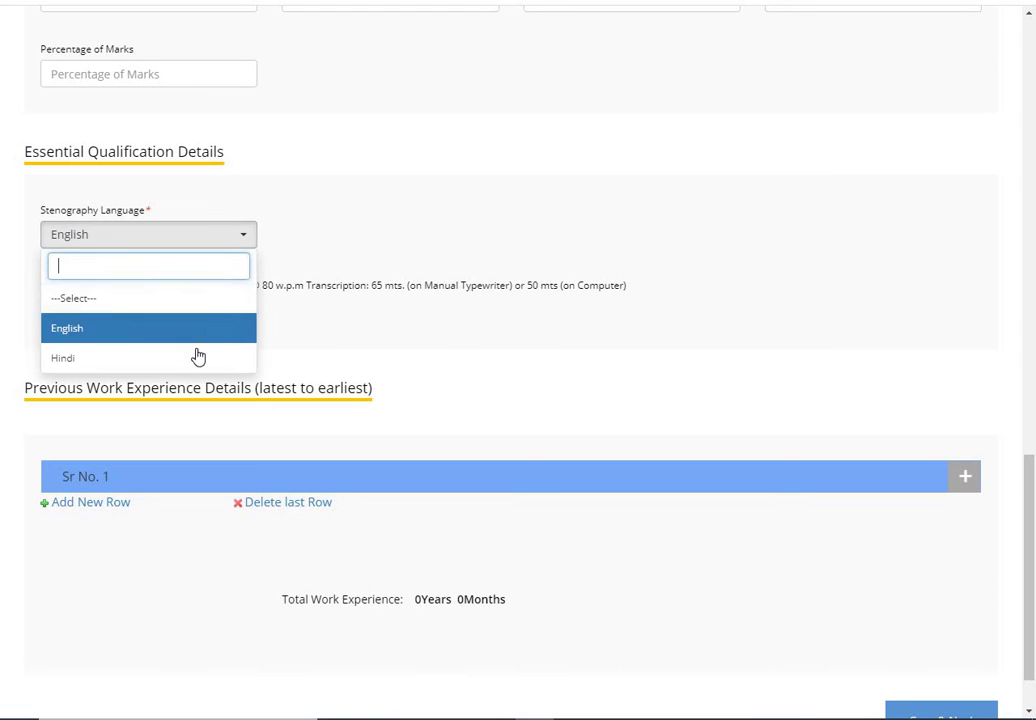
left_click(194, 353)
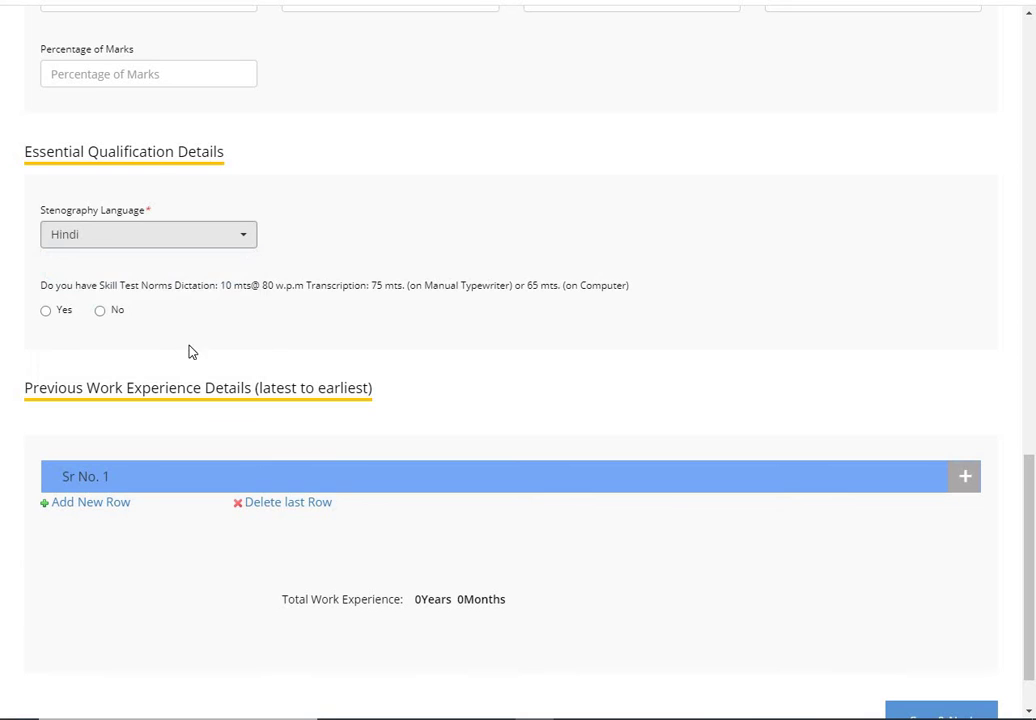
Step: Answer Yes to the skill-test norms question with Hindi kept as the stenography language
left_click(103, 313)
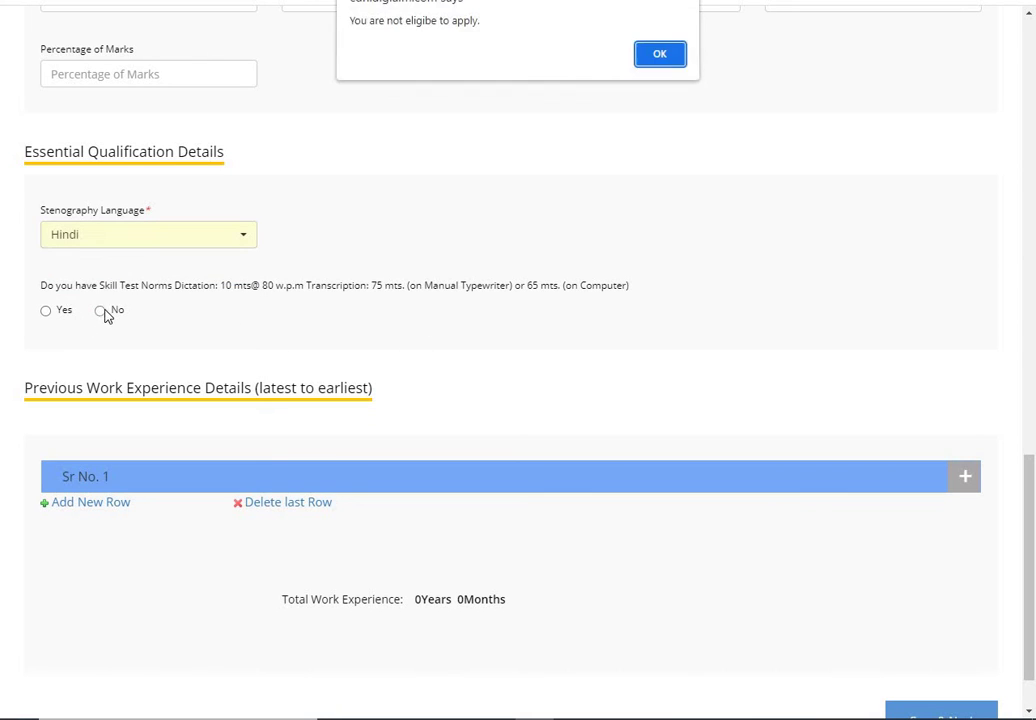
left_click(659, 57)
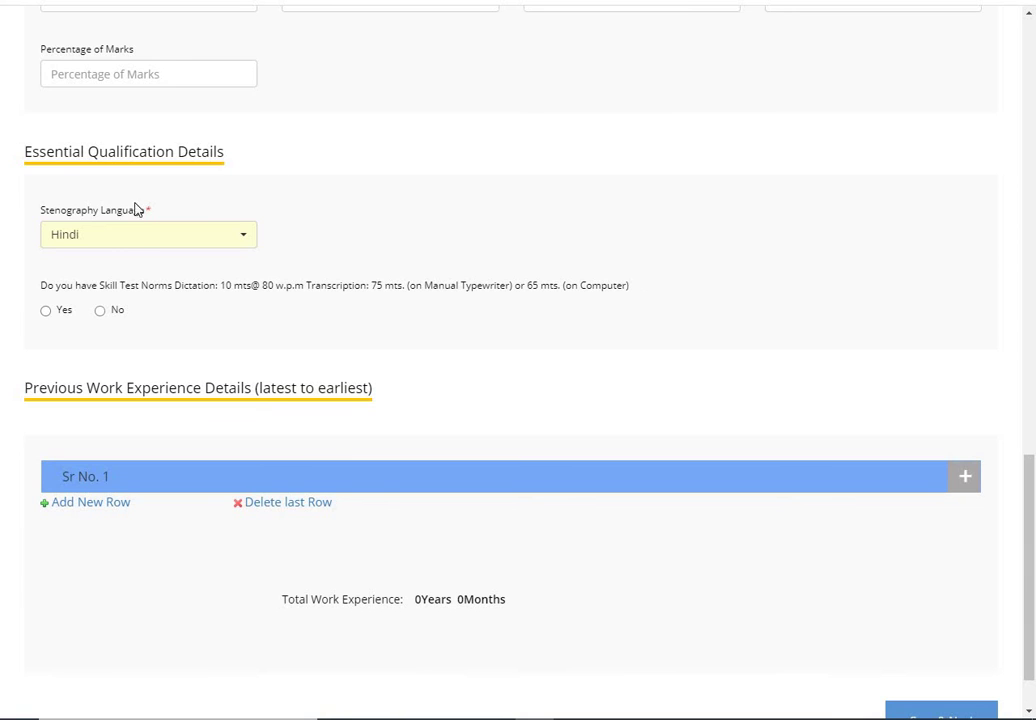
left_click(45, 311)
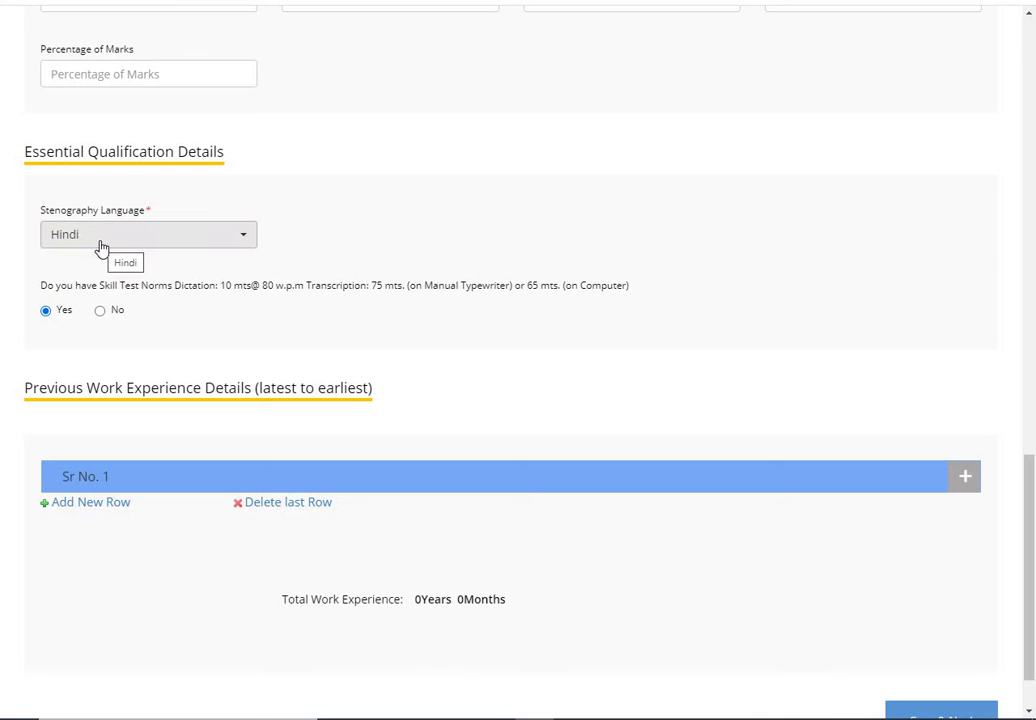
left_click(122, 247)
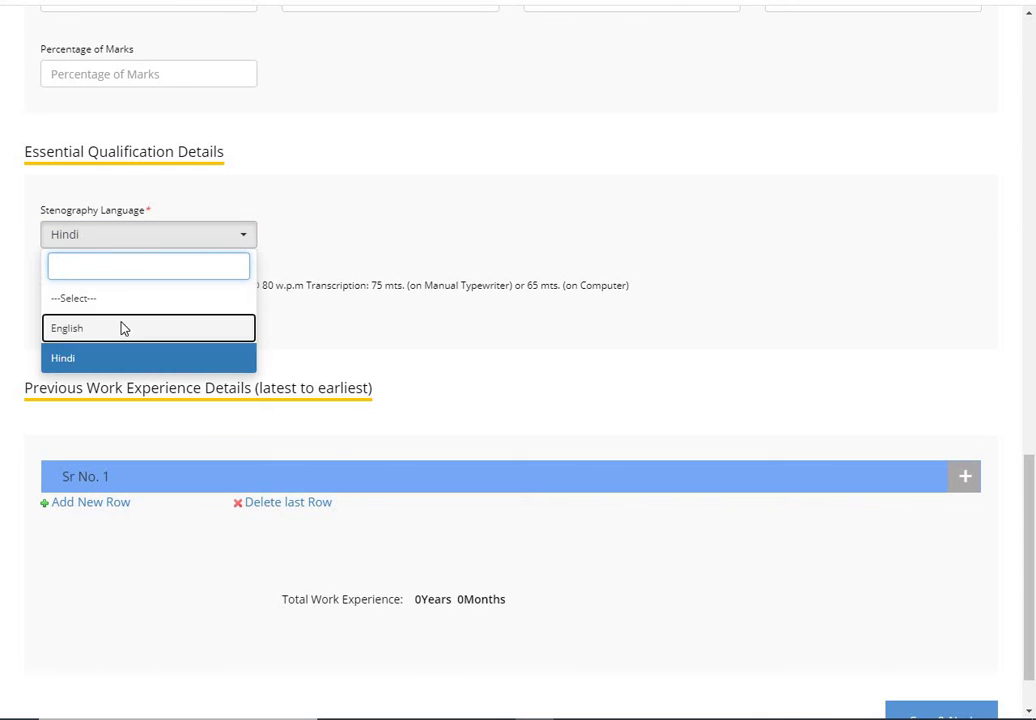
left_click(122, 328)
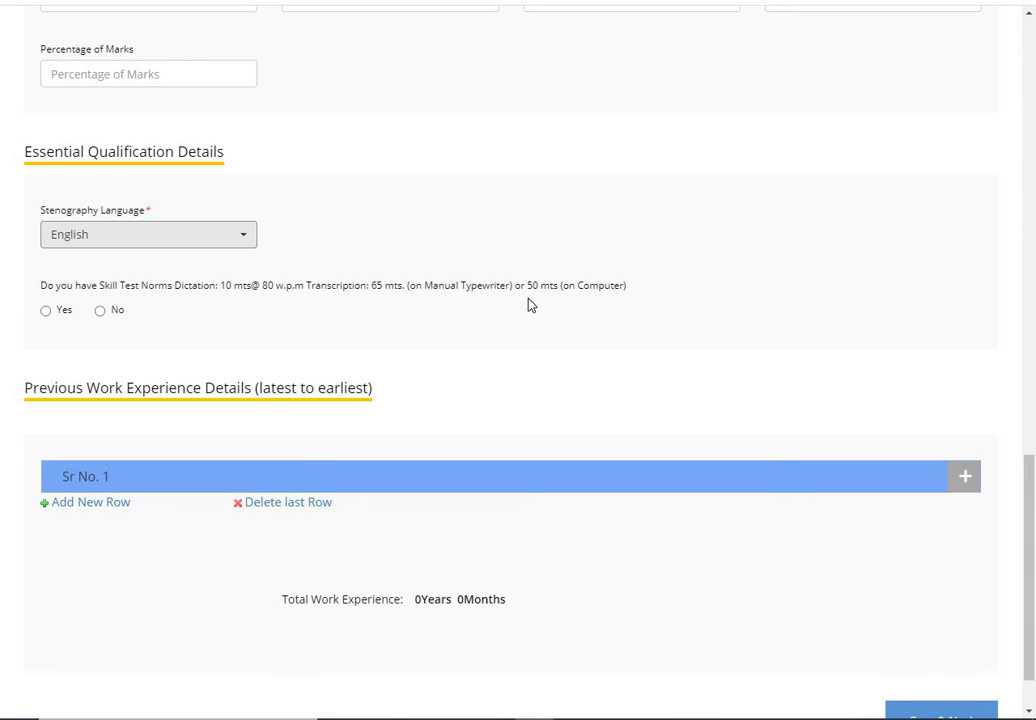
left_click(245, 244)
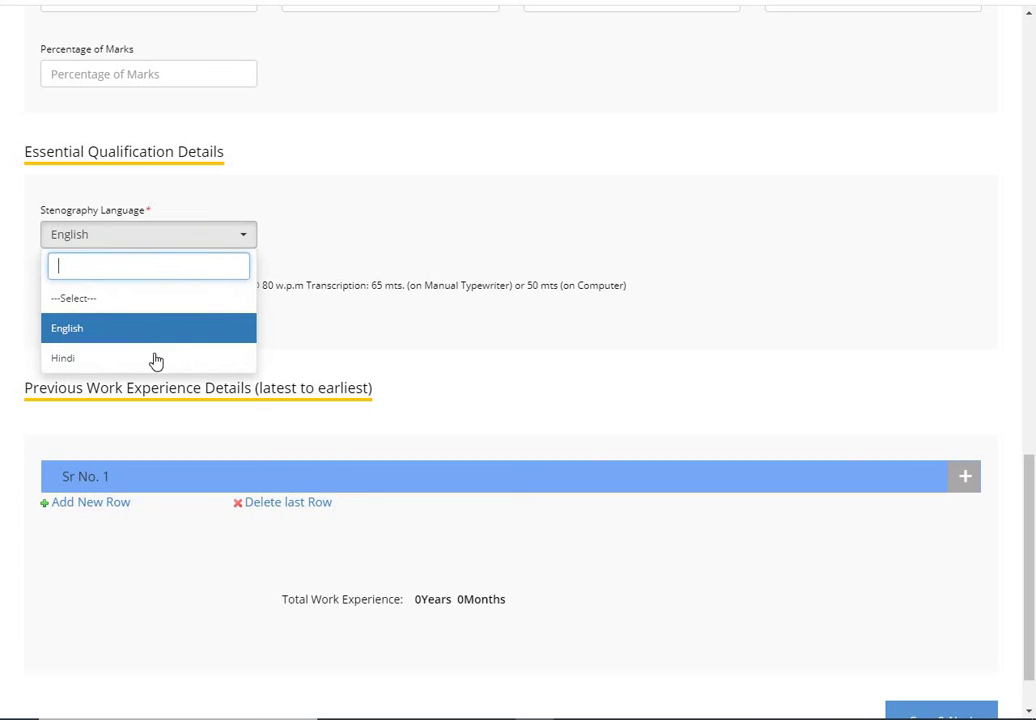
left_click(155, 359)
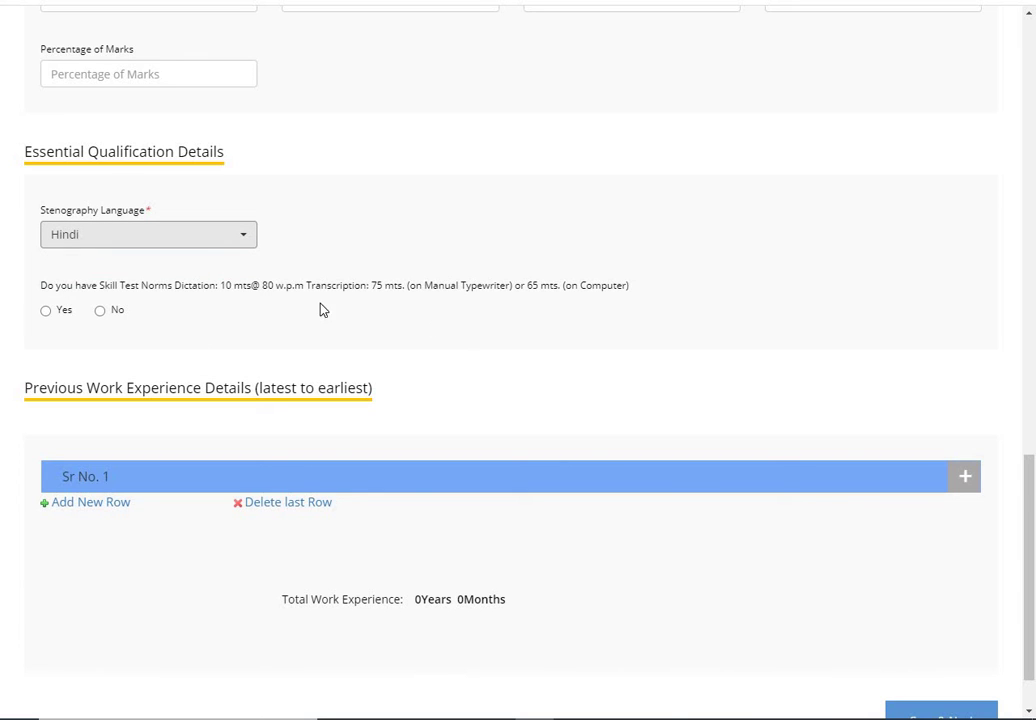
left_click(46, 312)
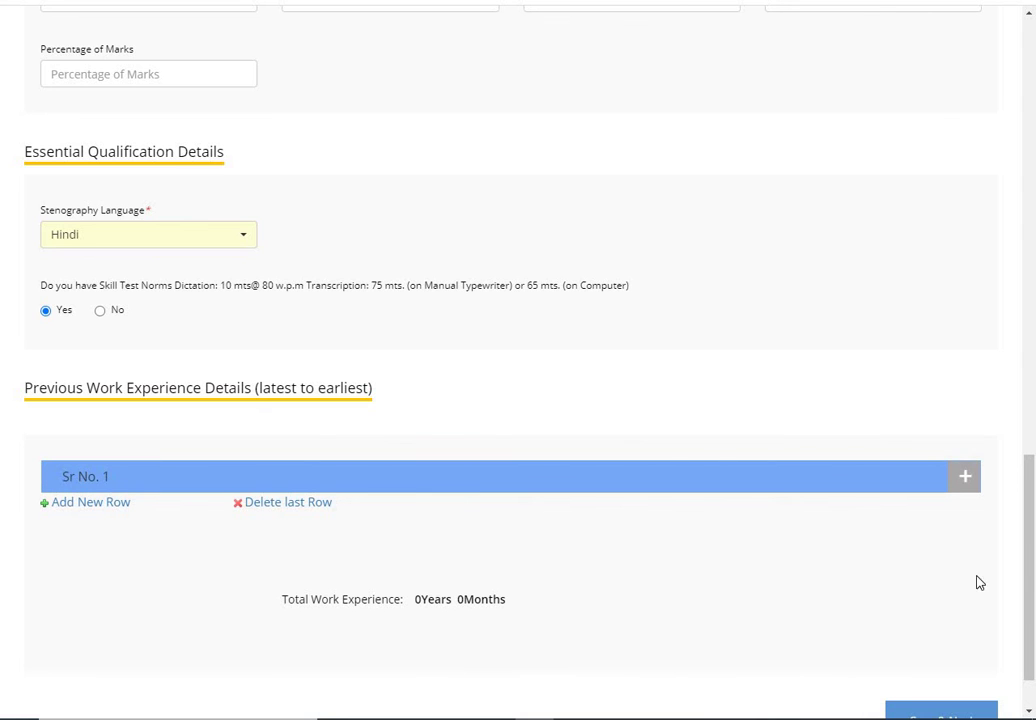
Step: Save the qualification details and acknowledge the data-saved confirmation
scroll(1030, 575, "down", 1)
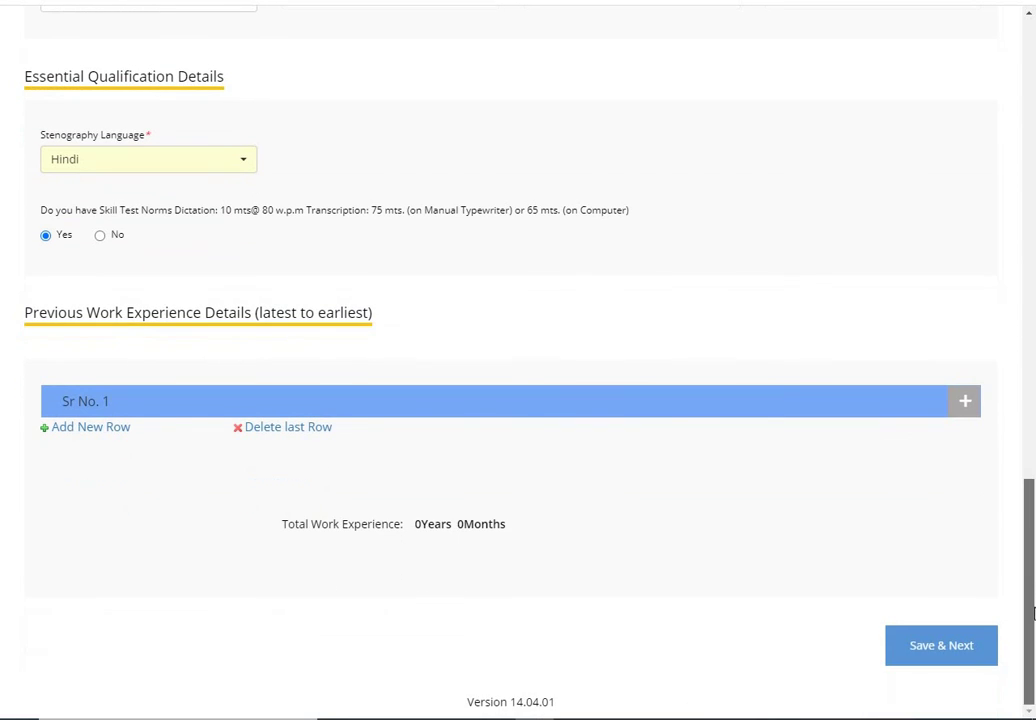
left_click(953, 645)
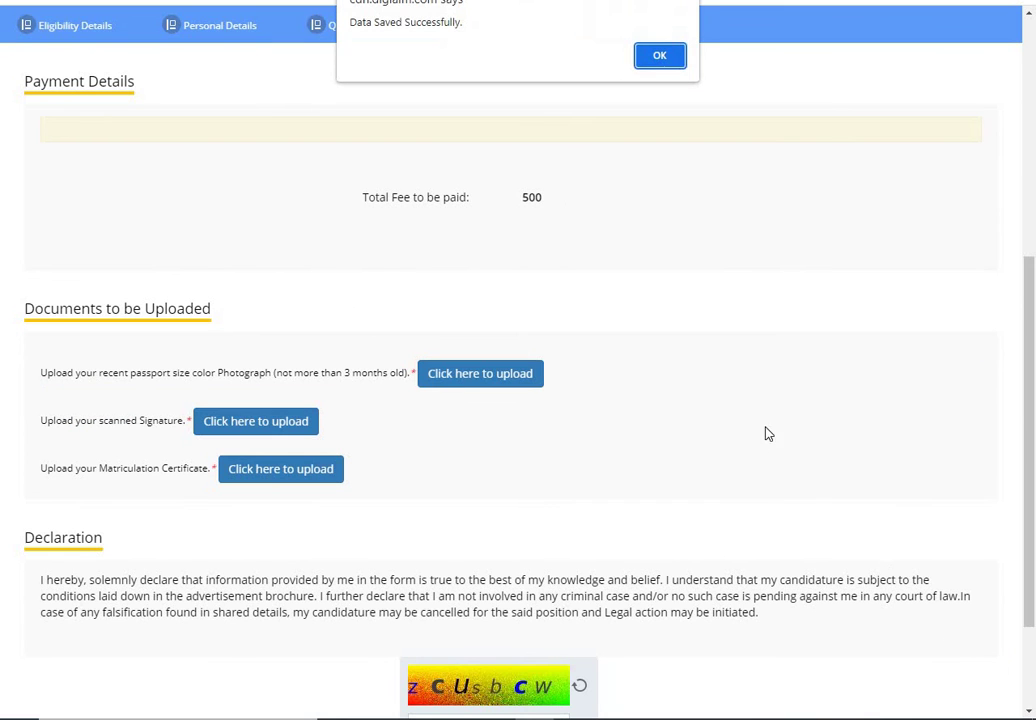
left_click(665, 60)
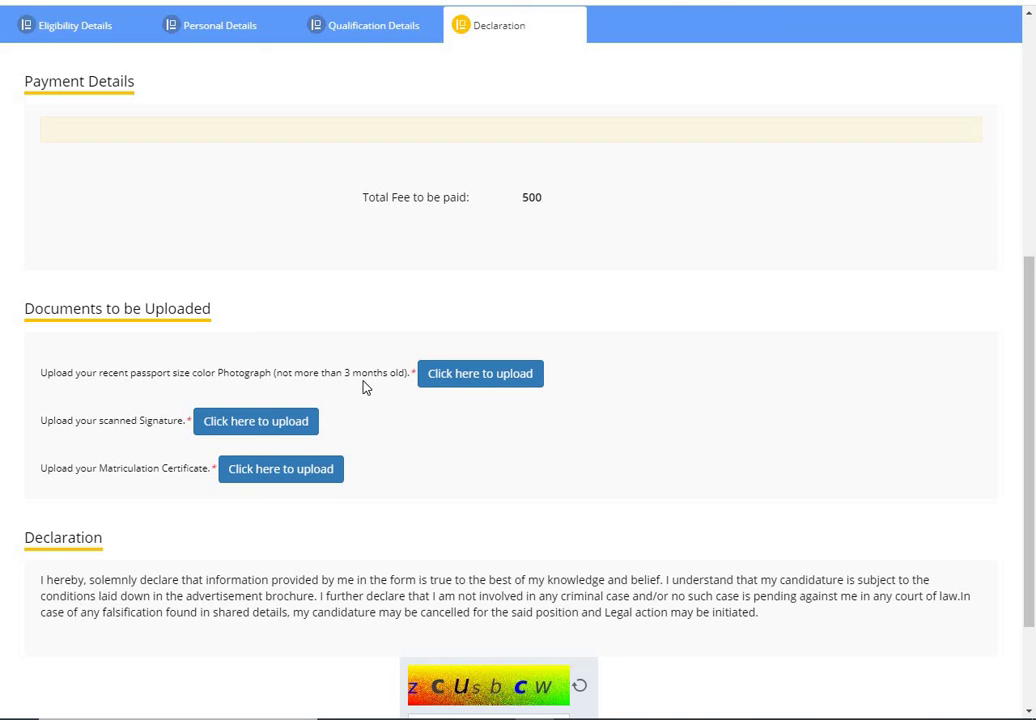
Step: Upload the passport-size photograph, scanned signature and matriculation certificate
left_click(466, 385)
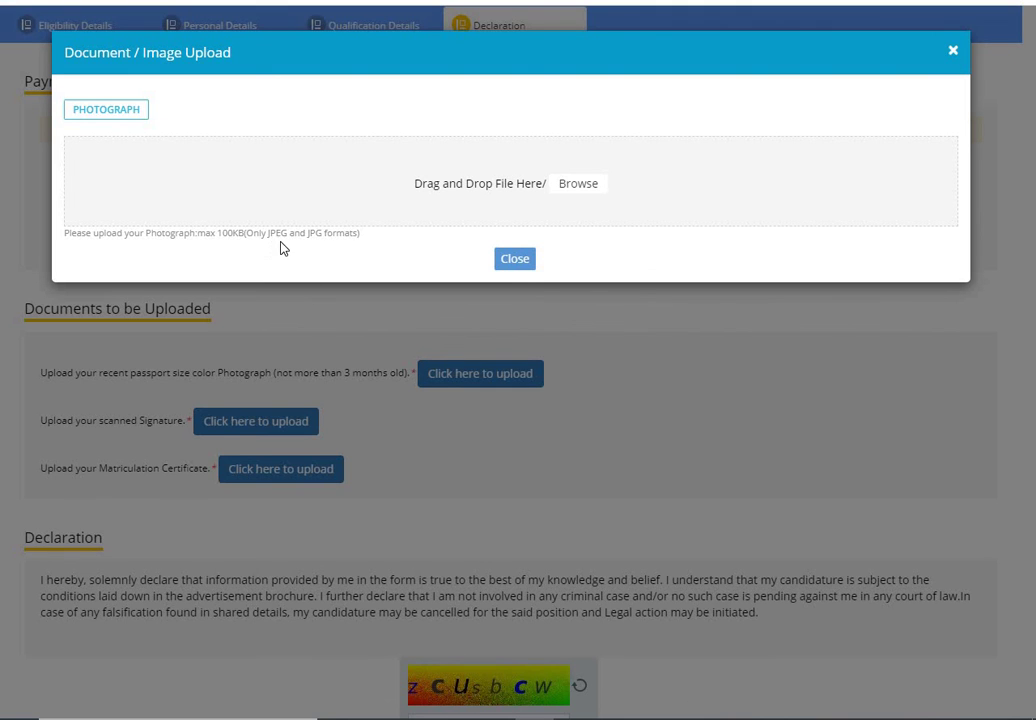
left_click(513, 262)
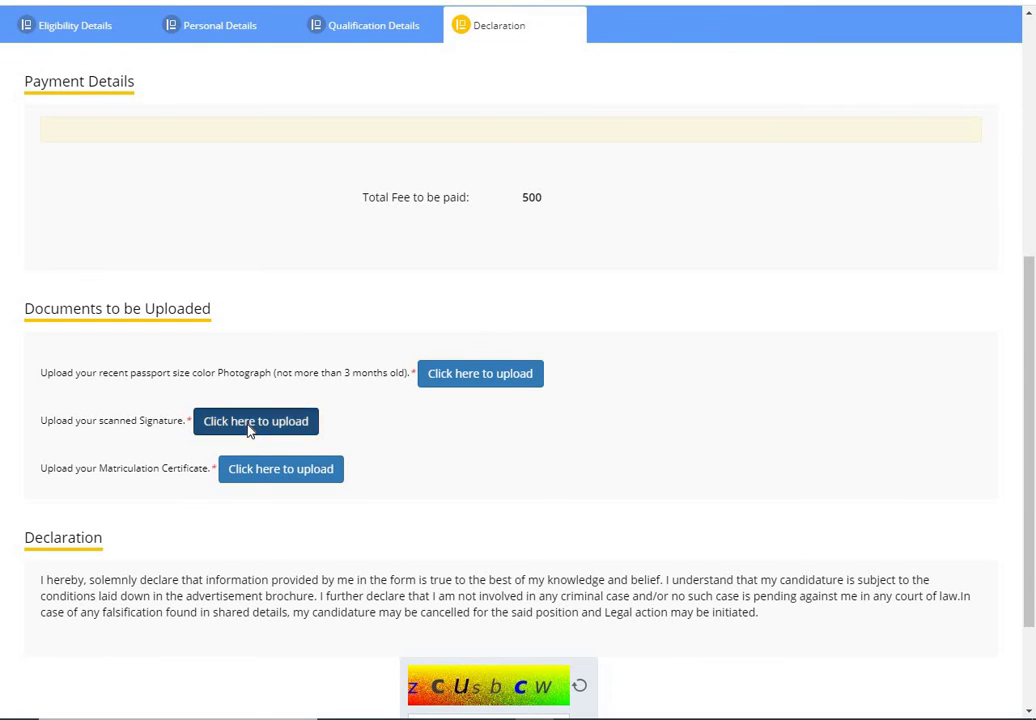
left_click(250, 421)
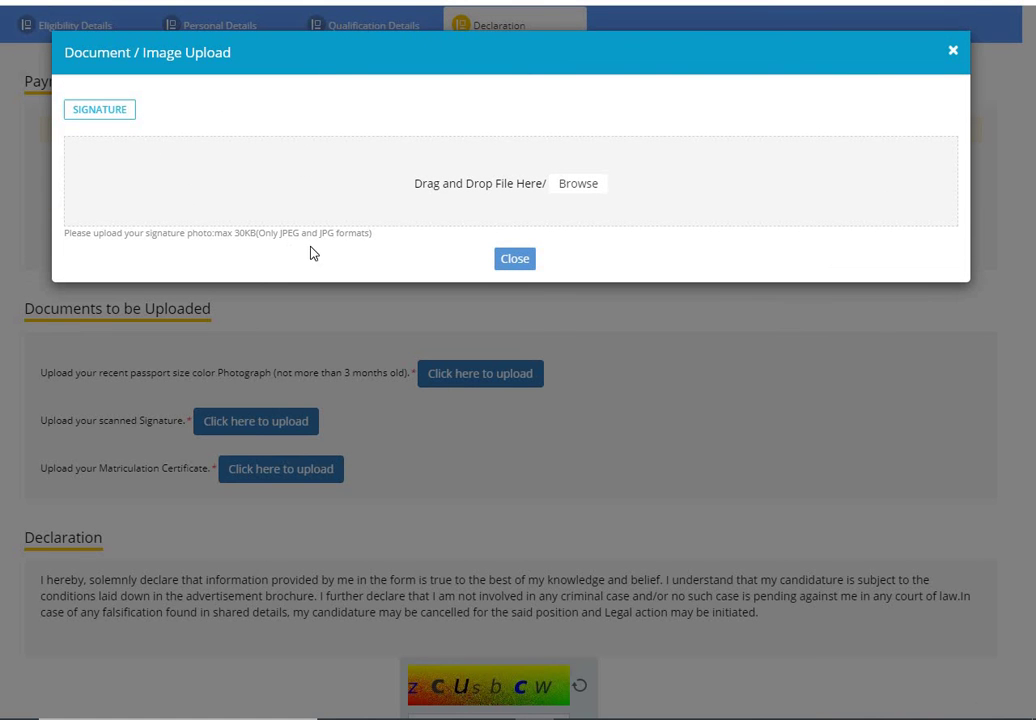
left_click(516, 266)
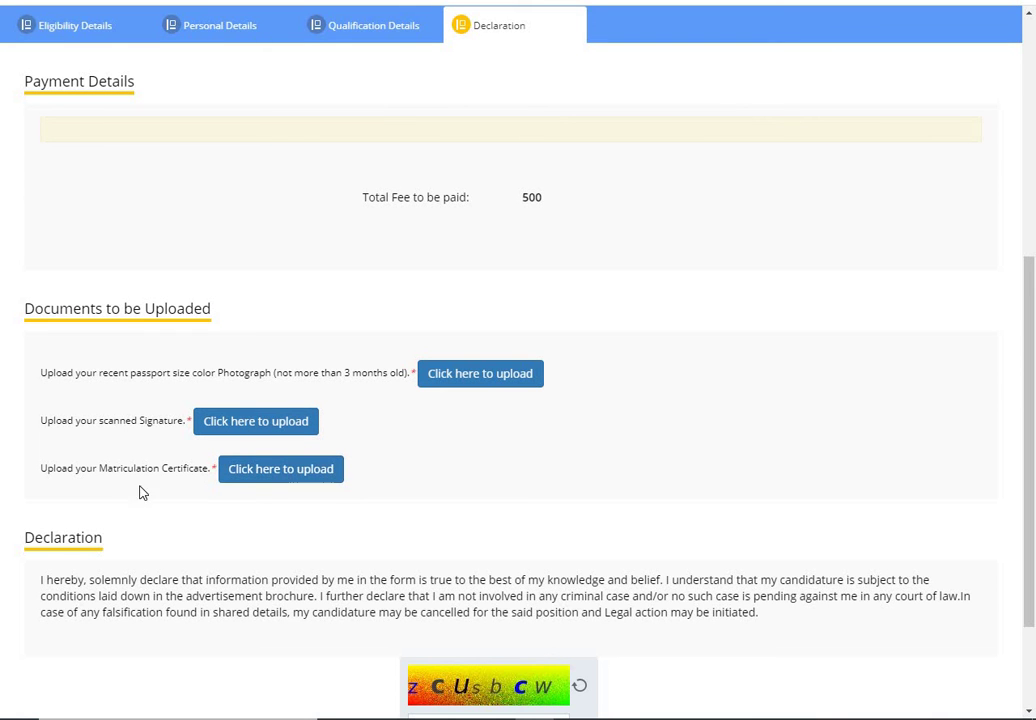
left_click(268, 482)
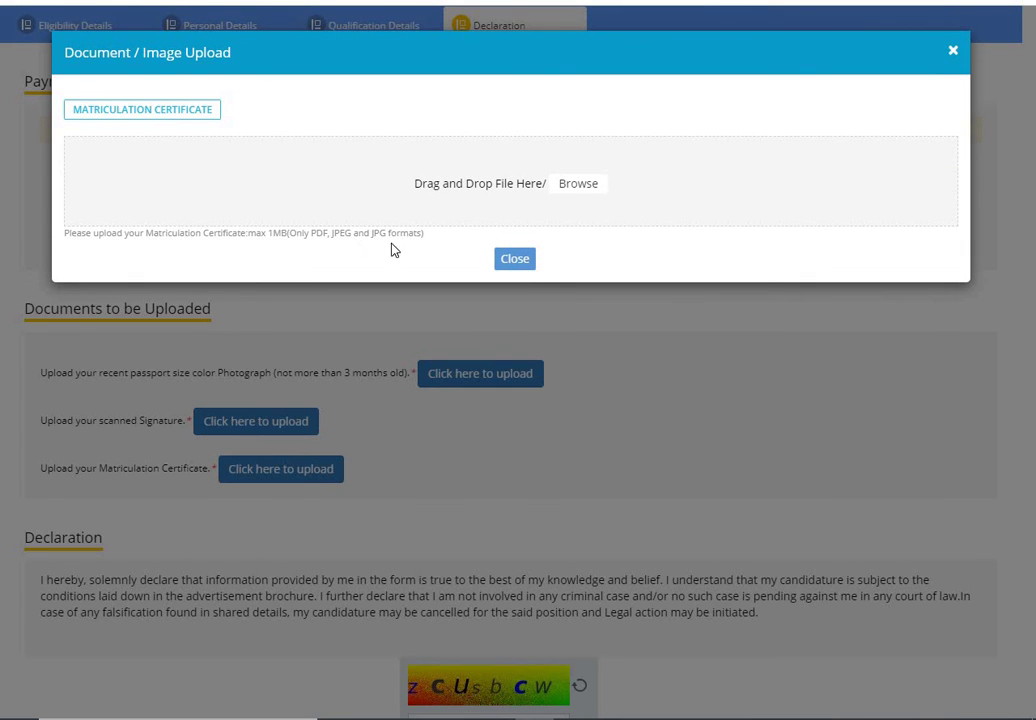
left_click(521, 262)
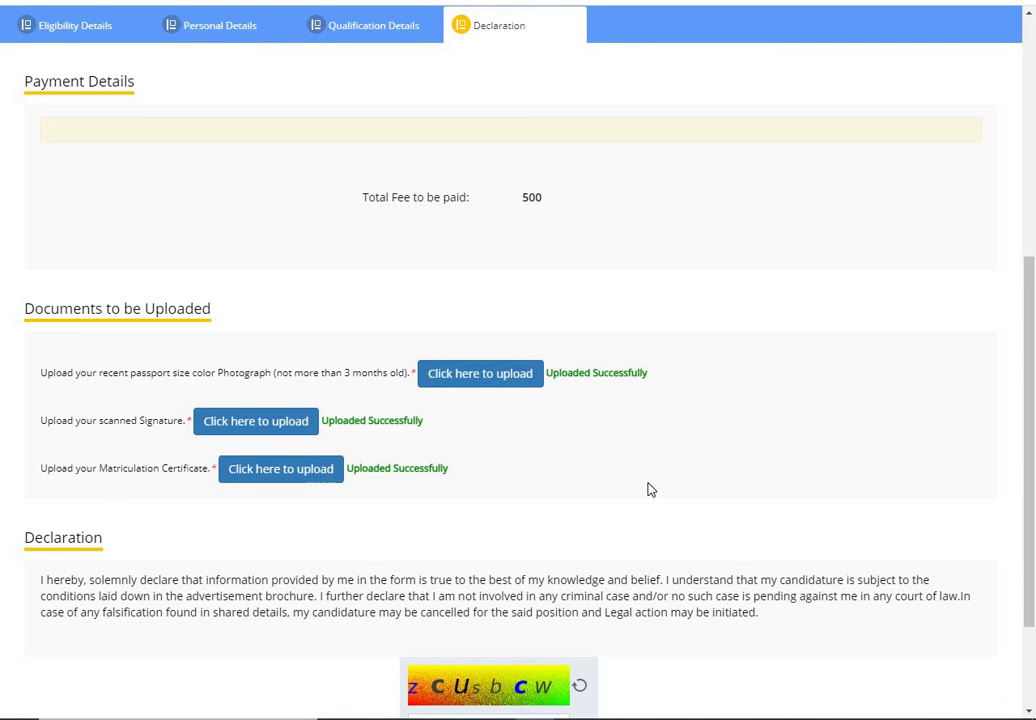
Step: Enter captcha 'zCusbcW', tick I Agree, and submit the application, confirming the dialog
scroll(650, 490, "down", 2)
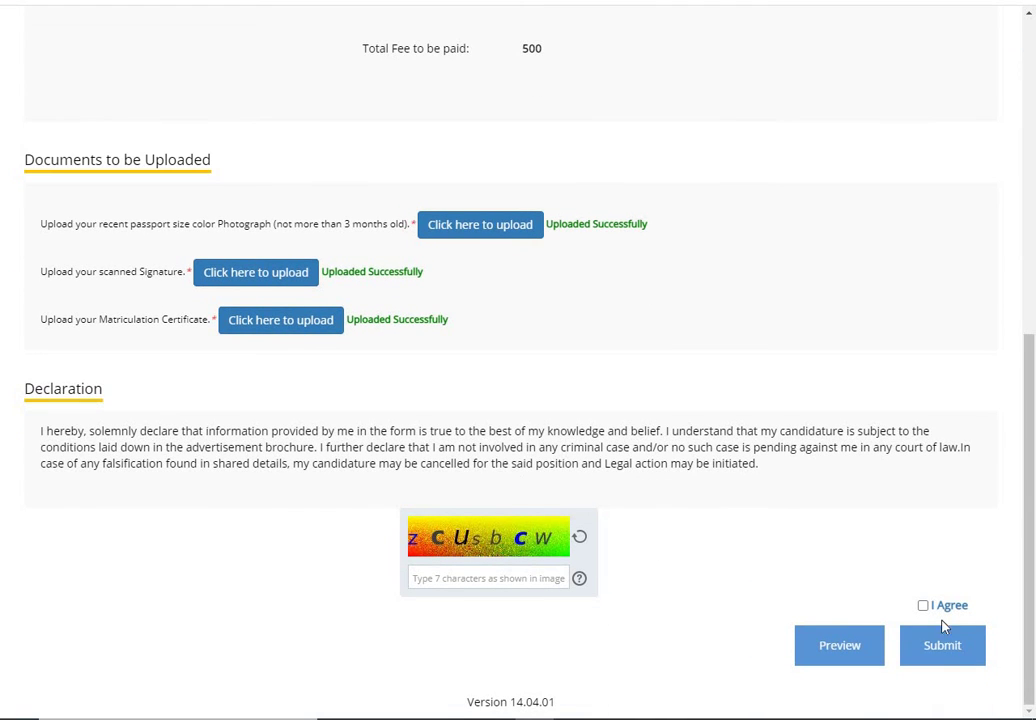
left_click(473, 577)
type("z")
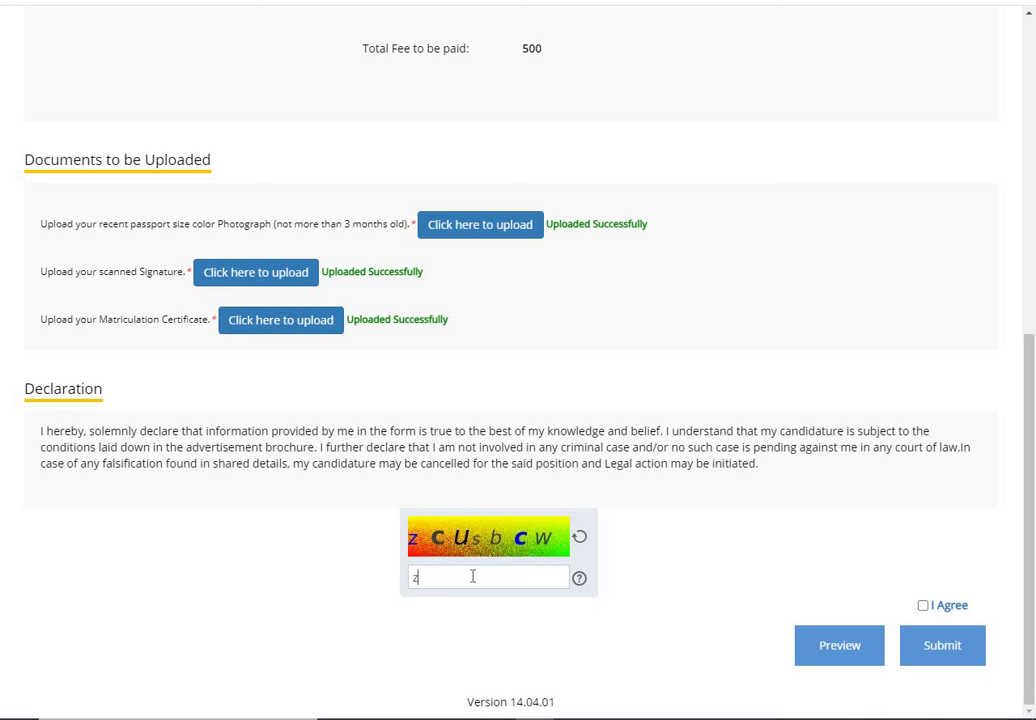
type("CusbcW")
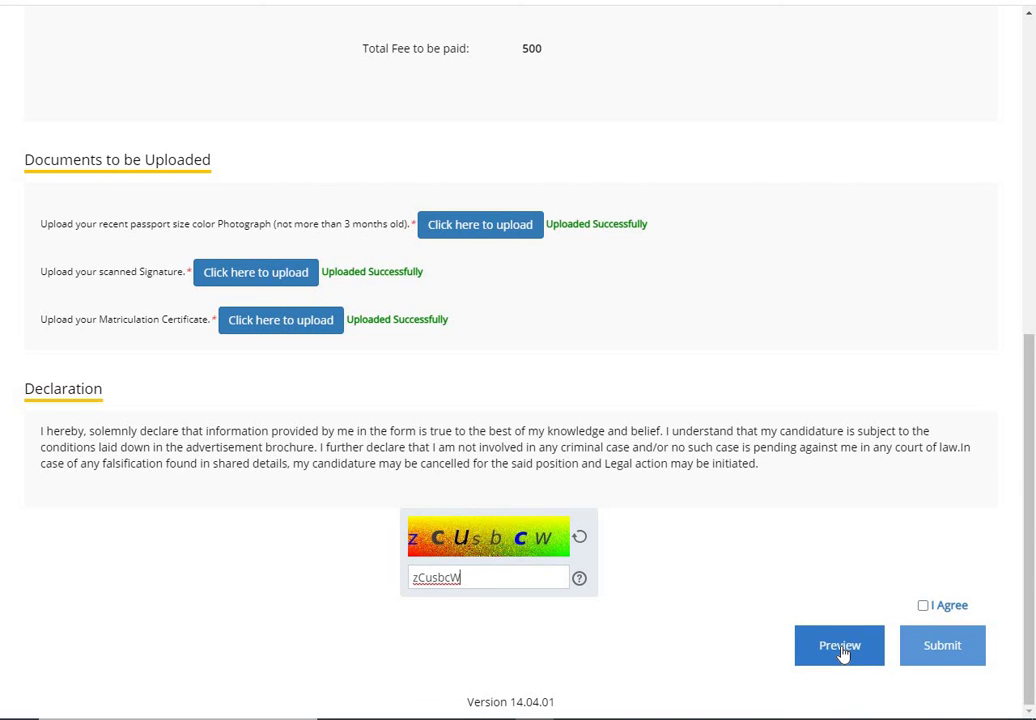
left_click(923, 606)
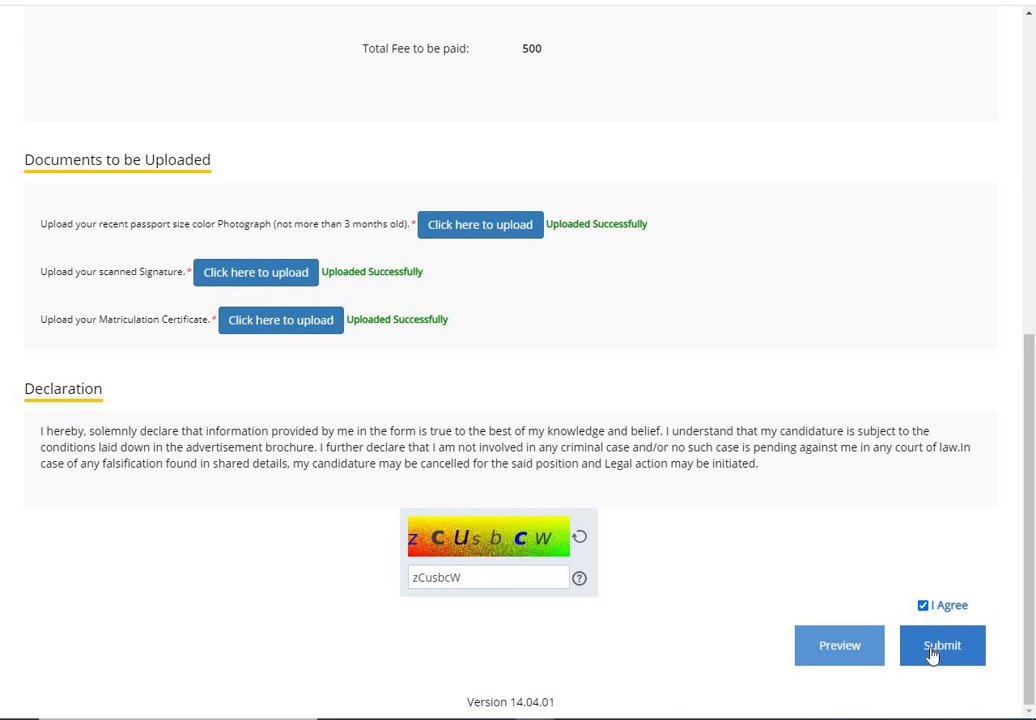
left_click(931, 655)
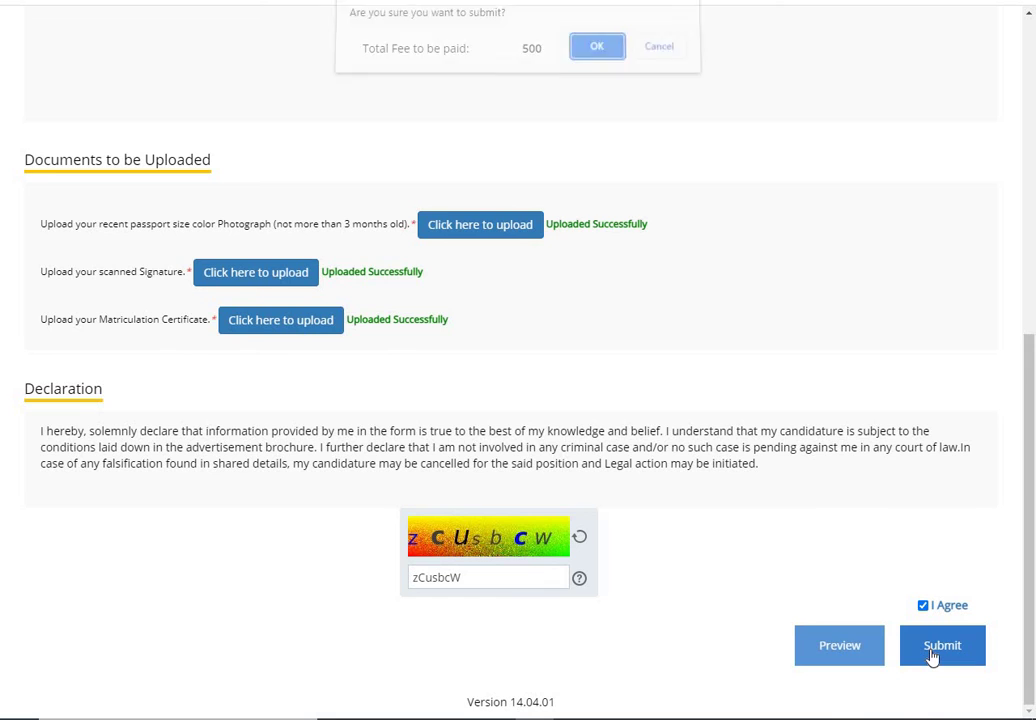
left_click(596, 62)
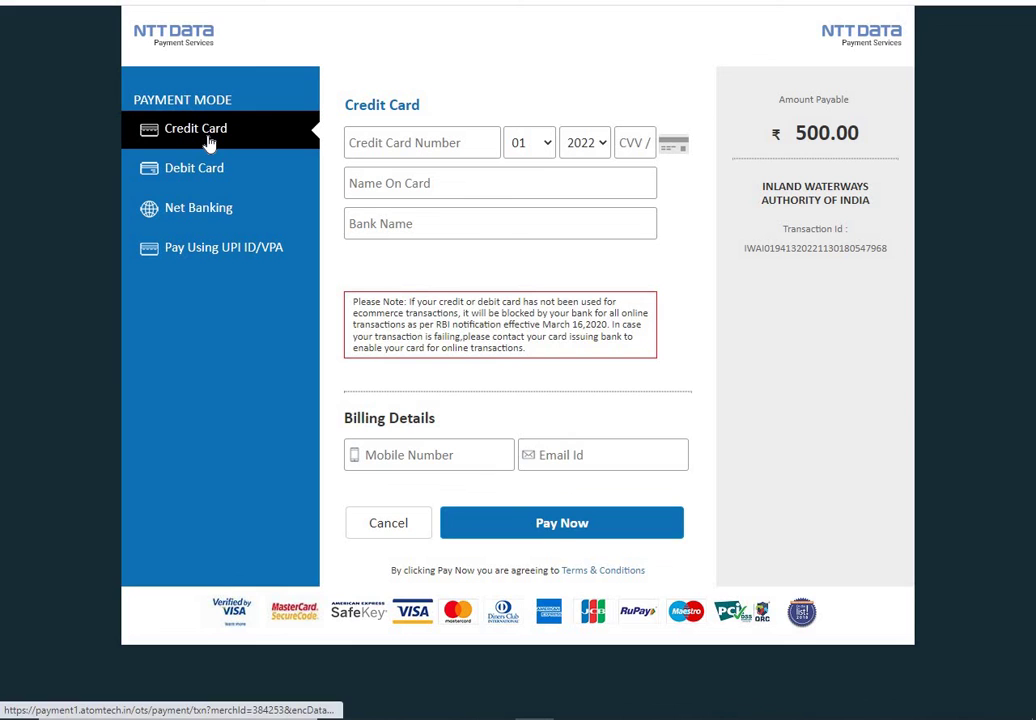
Step: Switch to Net Banking and browse the bank list without choosing a bank
left_click(192, 183)
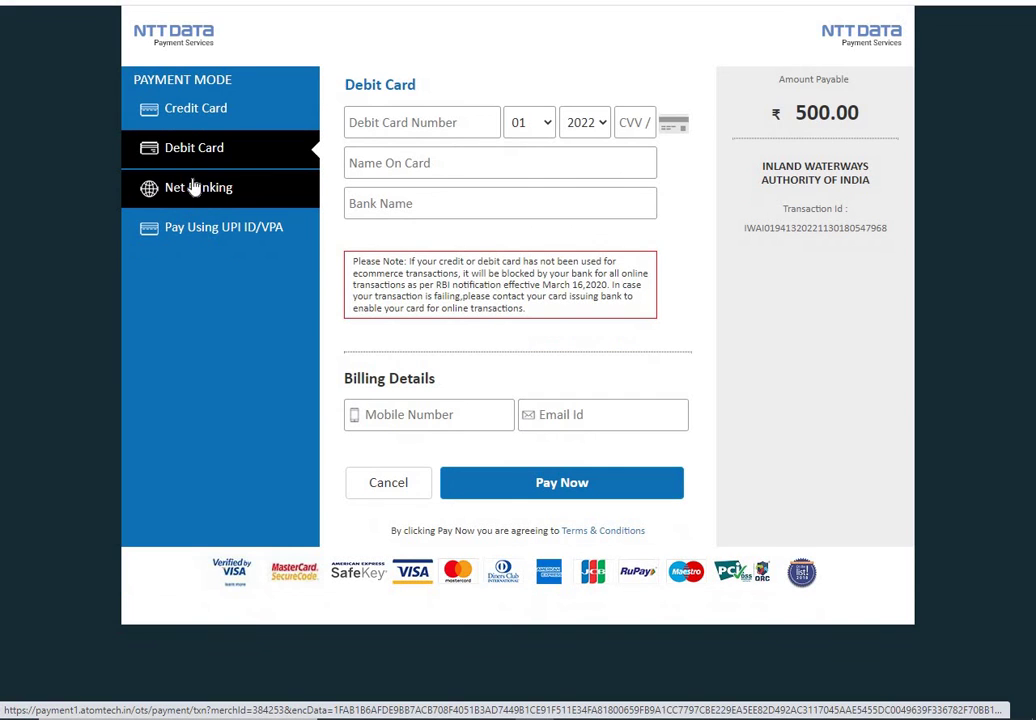
left_click(205, 202)
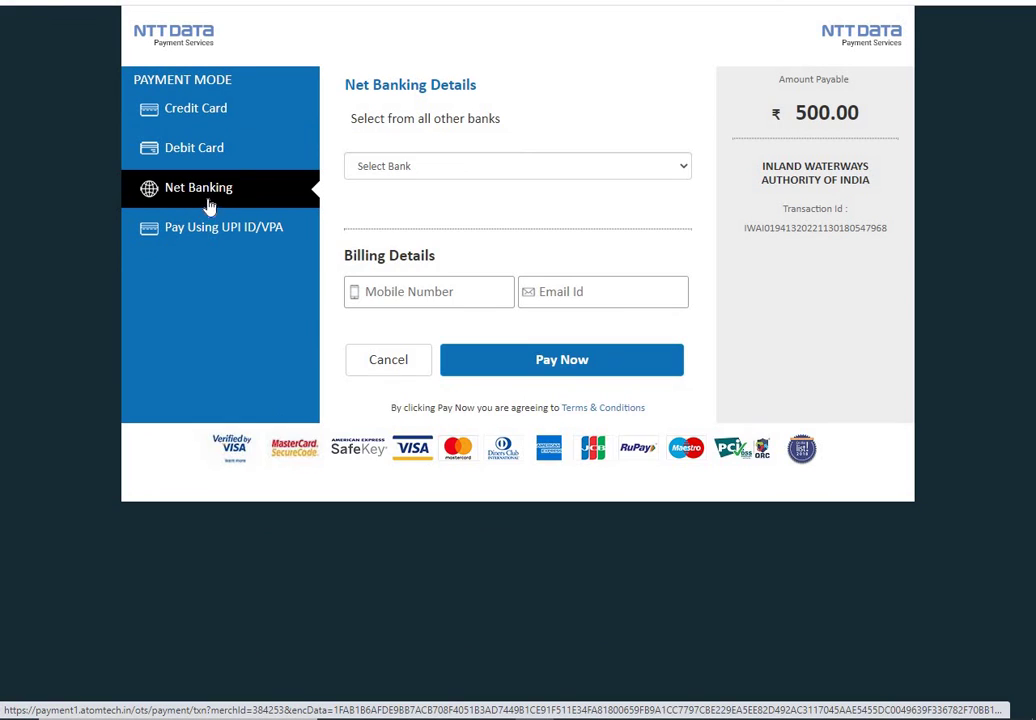
left_click(435, 172)
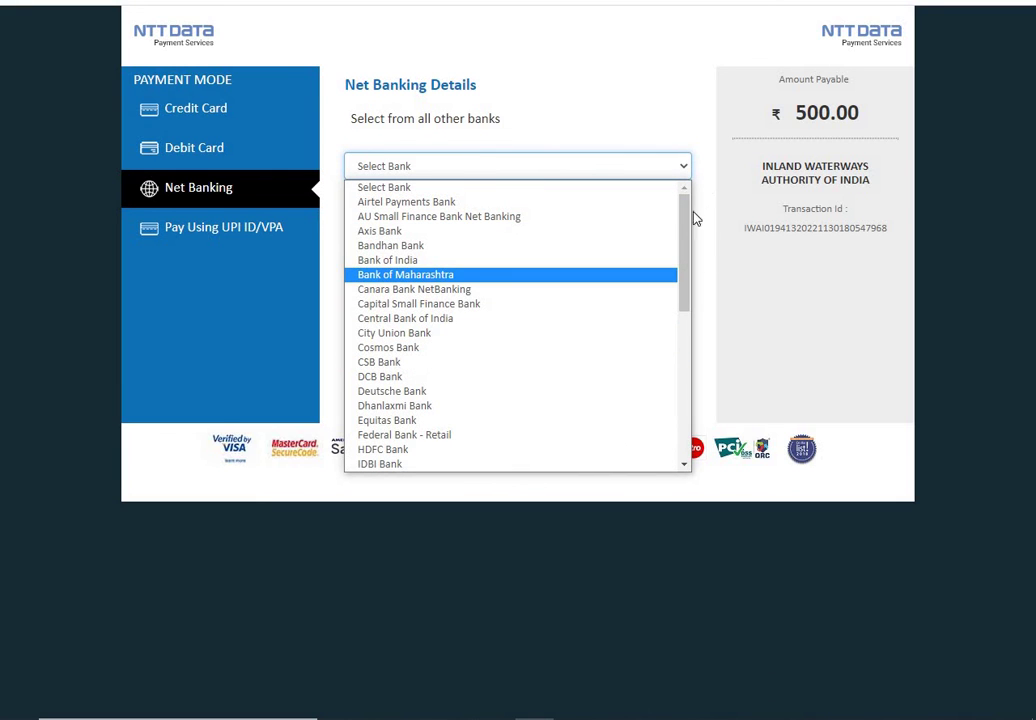
left_click_drag(688, 224, 684, 289)
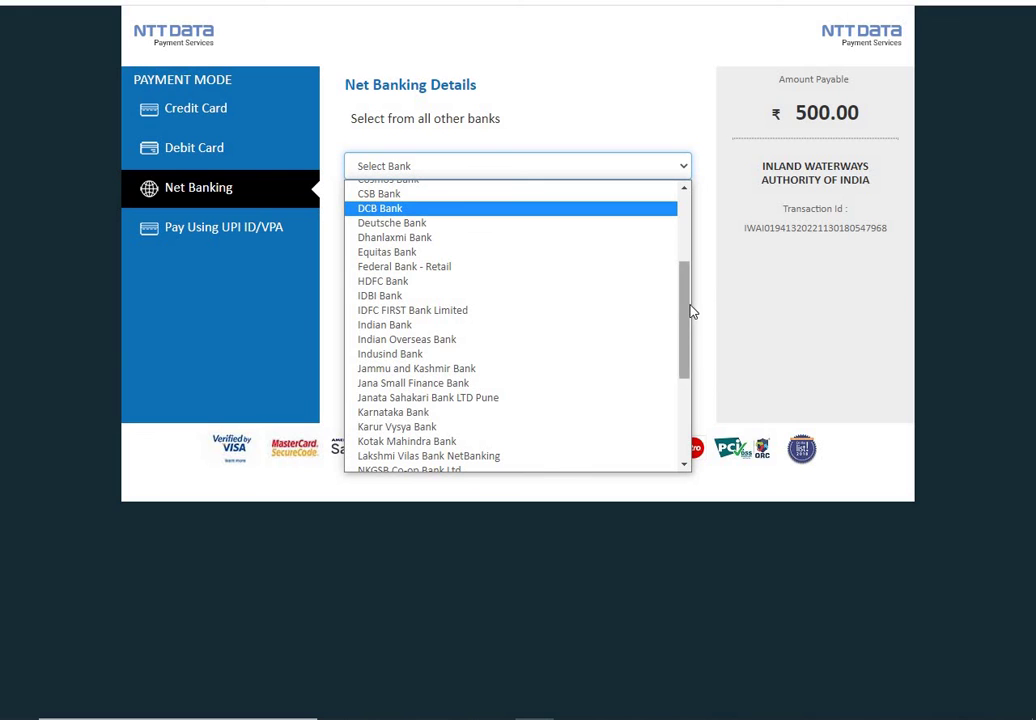
left_click_drag(688, 308, 710, 212)
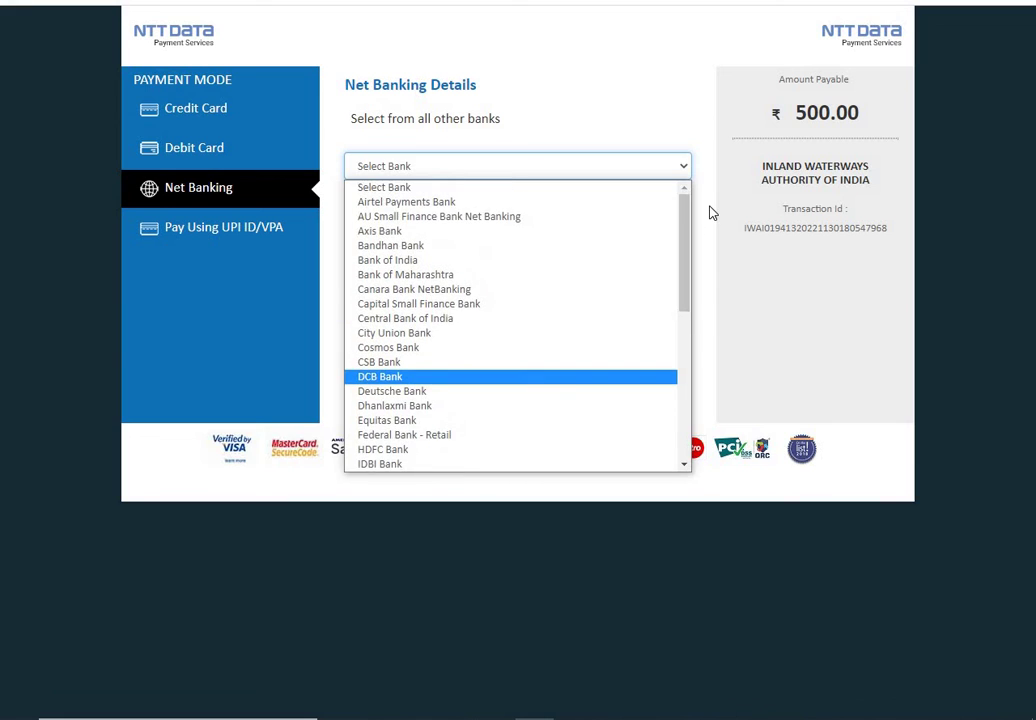
left_click(710, 212)
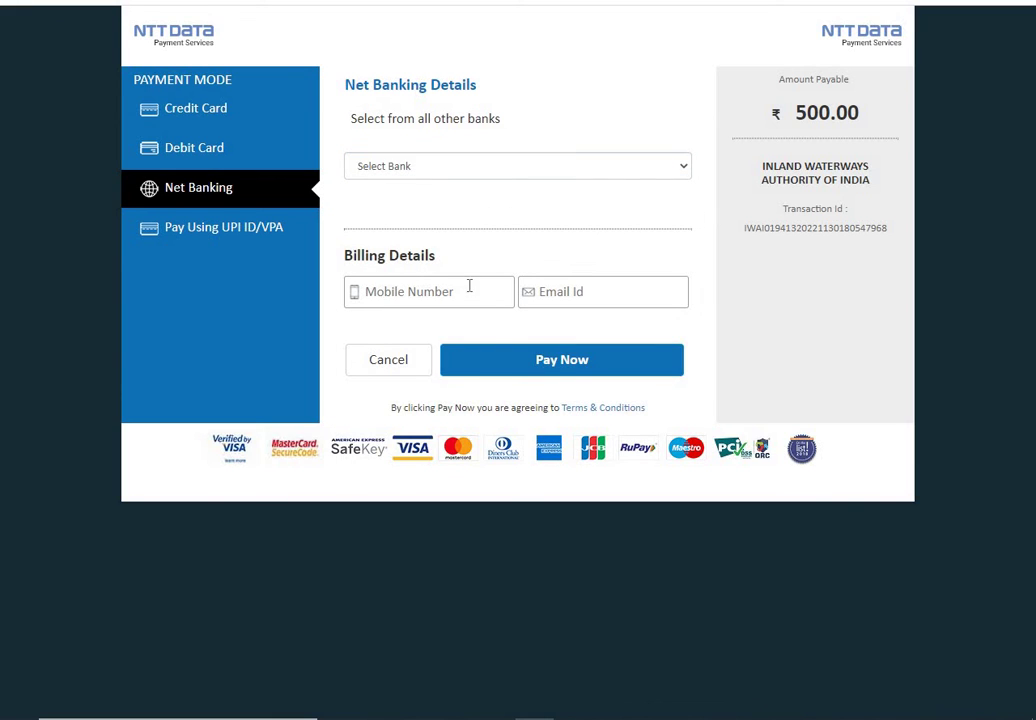
Step: Look at the UPI option, then switch back through Debit Card to the Credit Card form
left_click(273, 236)
left_click(261, 186)
left_click(237, 140)
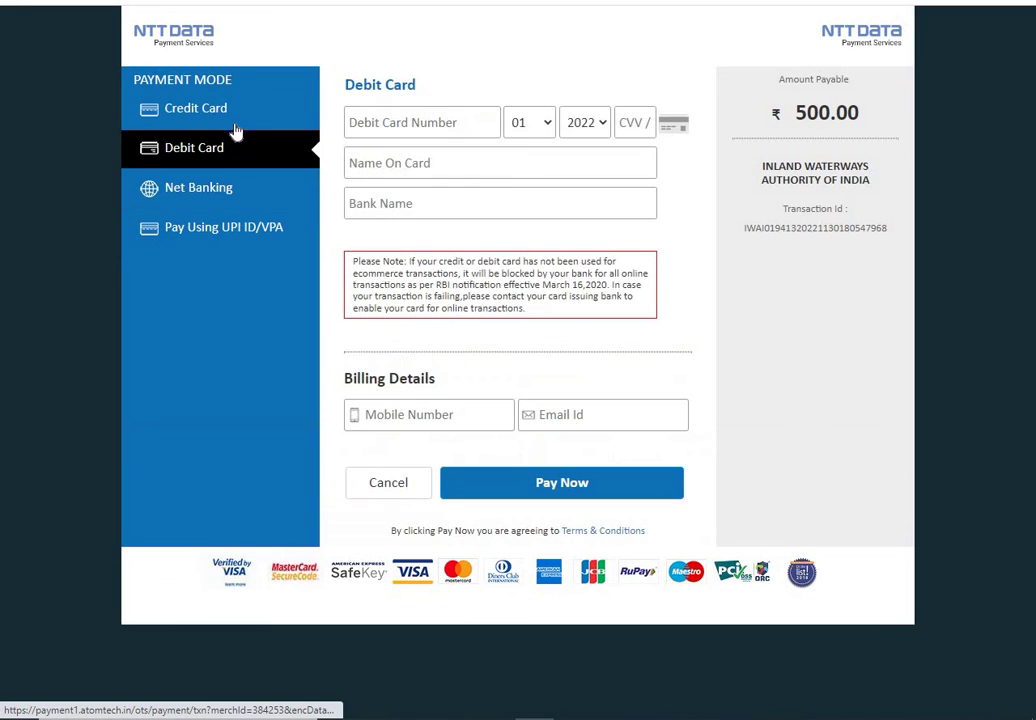
left_click(233, 114)
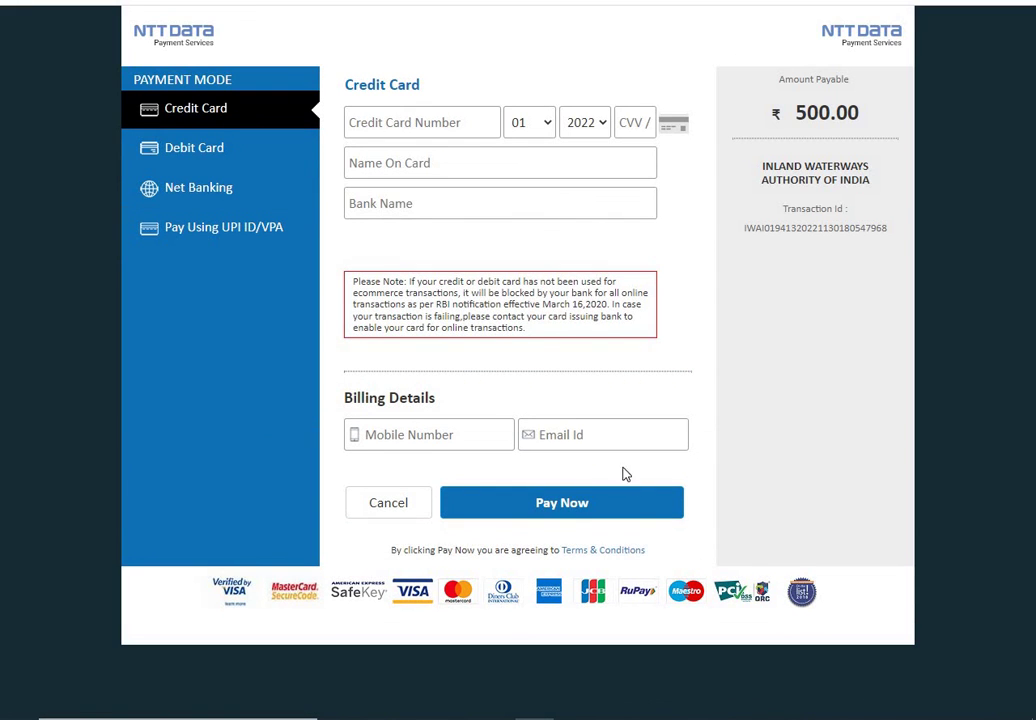